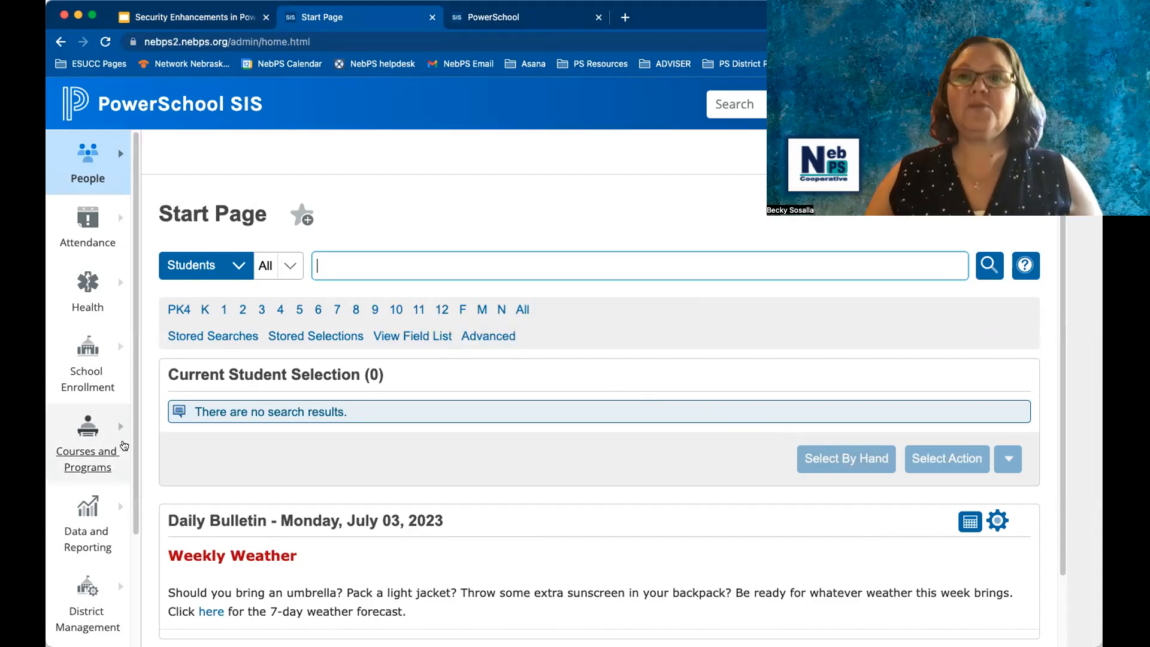
- Open the Student Password Management settings within the system's security password rules
scroll(113, 443, down, 3)
click(74, 558)
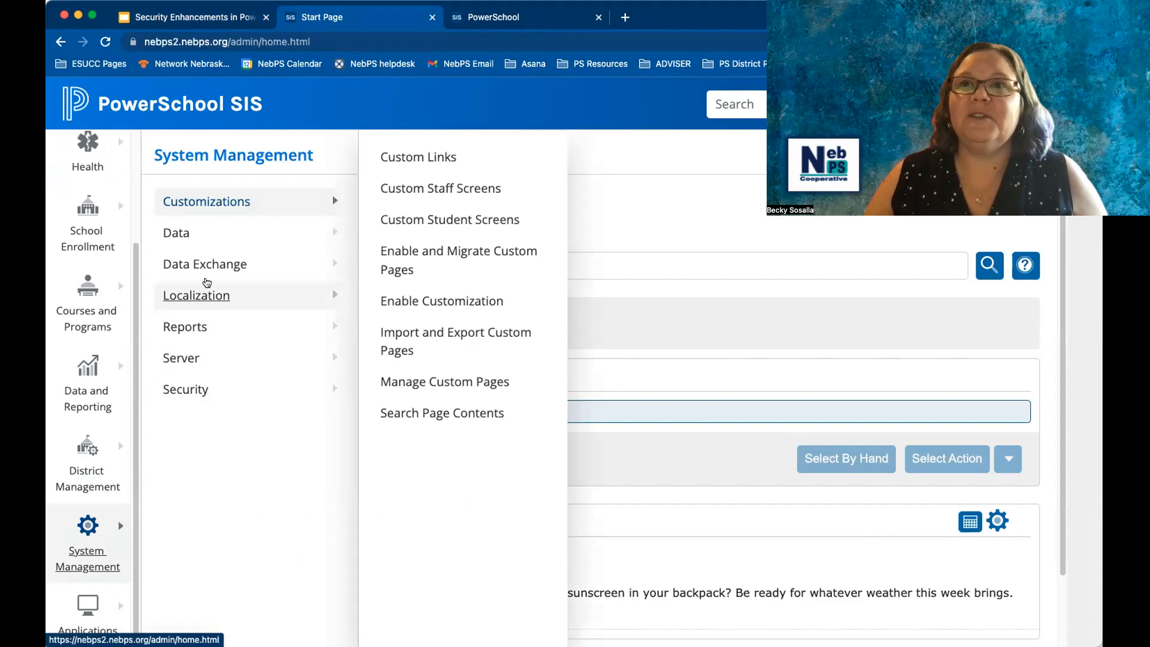
click(205, 390)
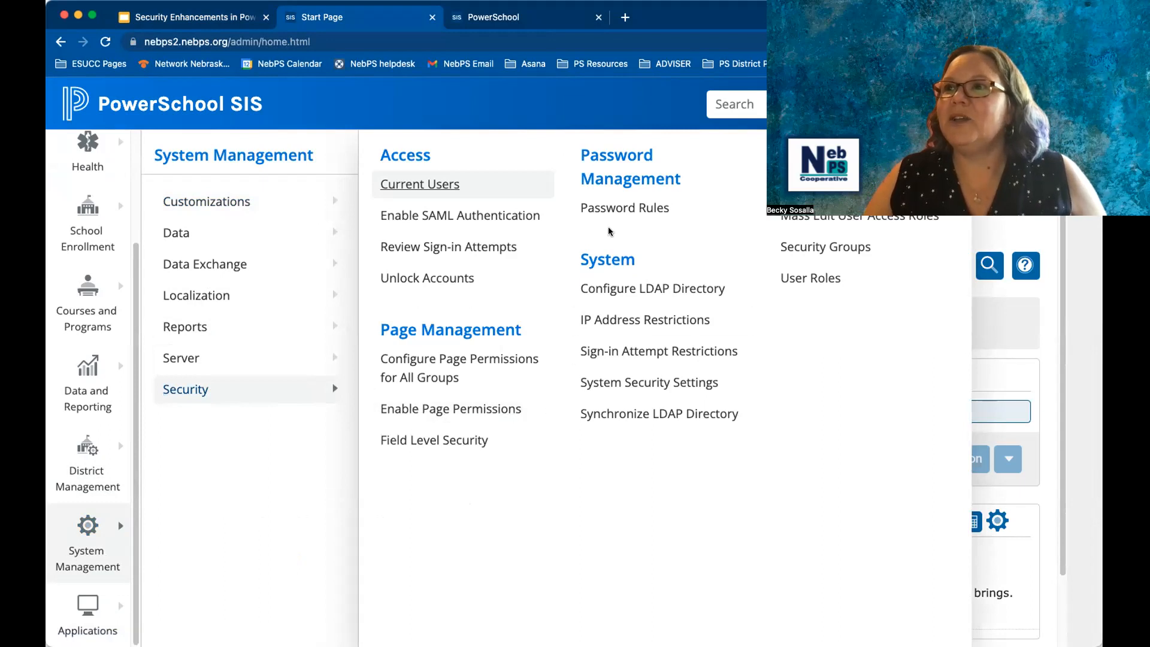
click(646, 213)
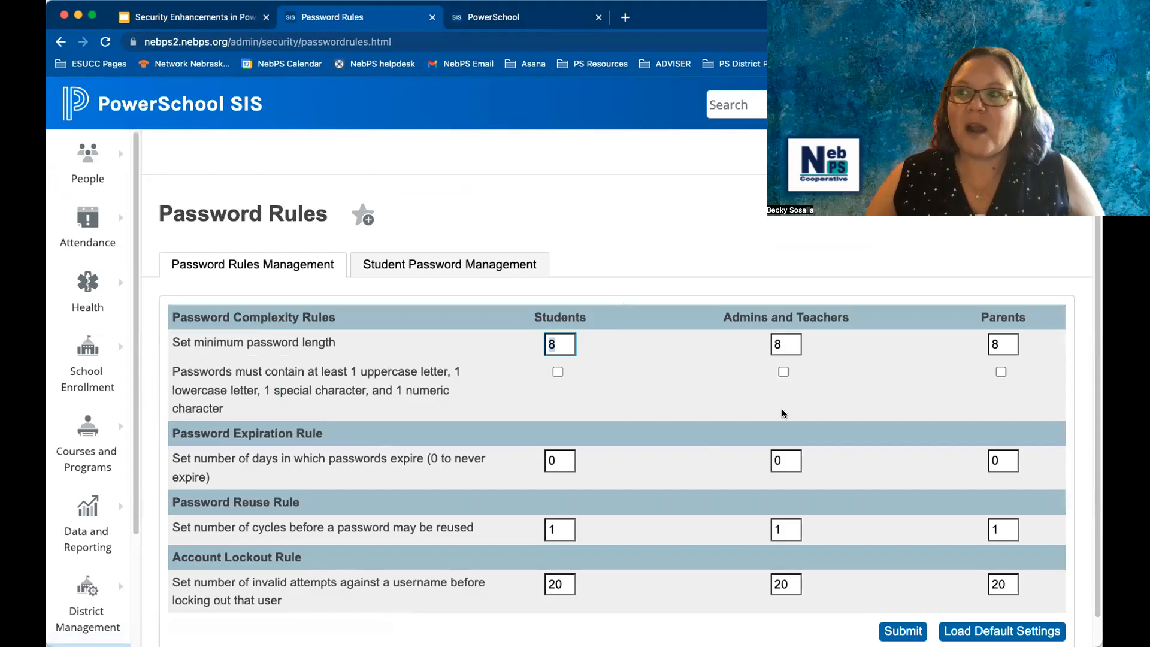
click(434, 265)
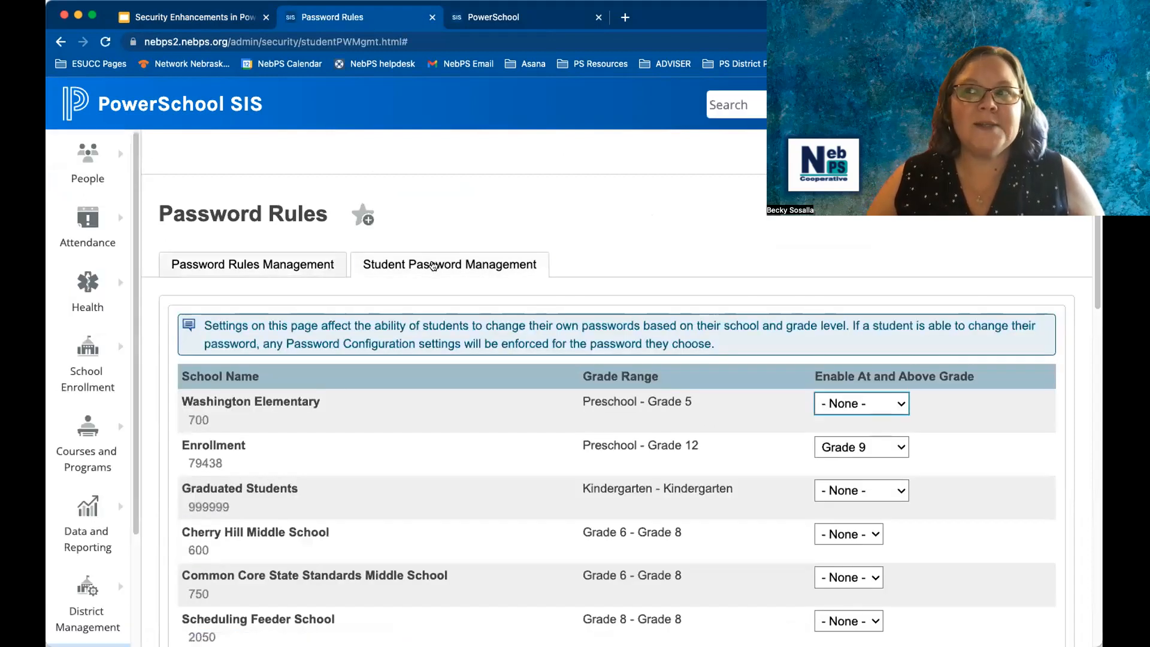
- Review each school's grade range and self-service password grade setting, including the grade choices offered for the Enrollment school
scroll(437, 262, down, 2)
drag(183, 262, 866, 611)
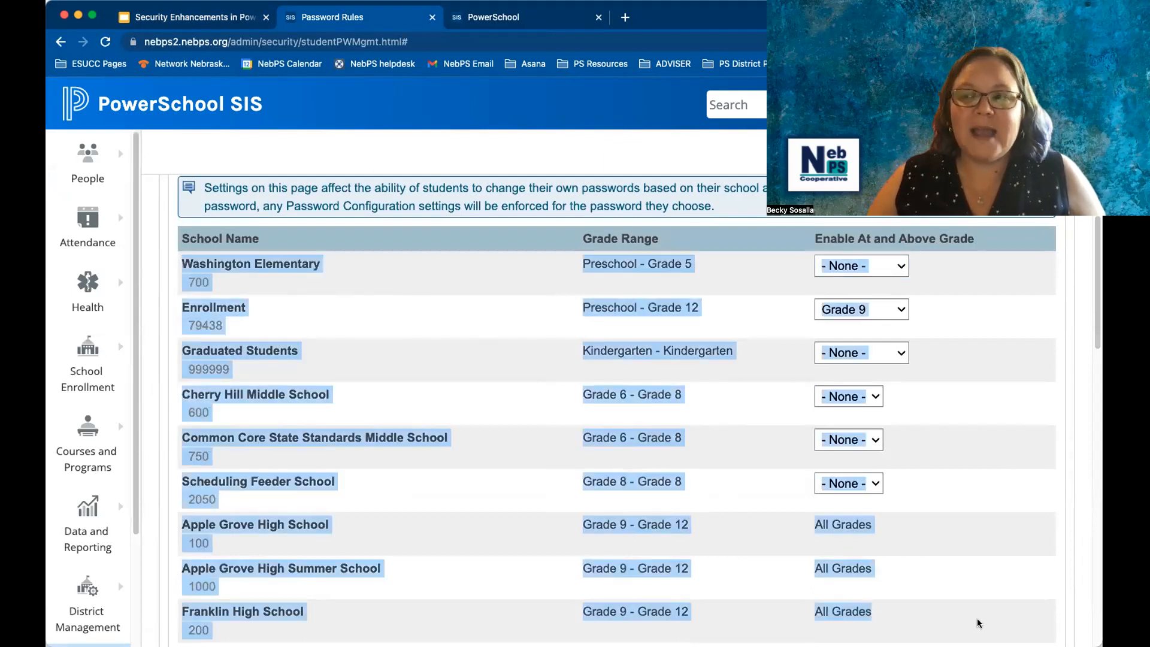
click(722, 501)
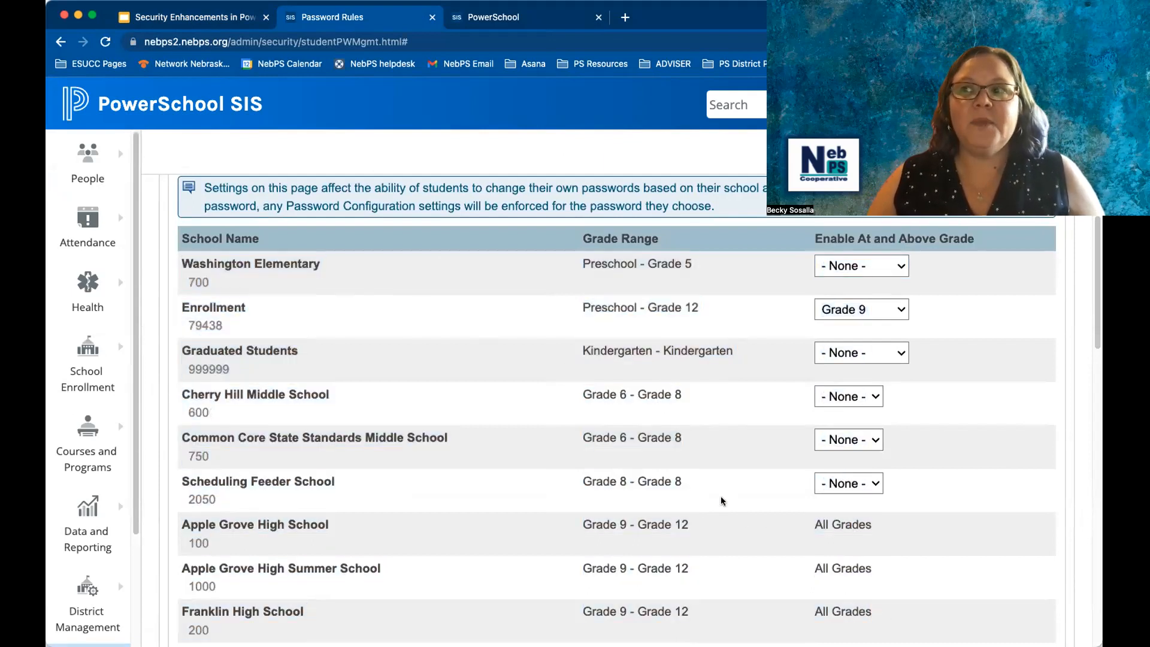
drag(876, 531, 583, 523)
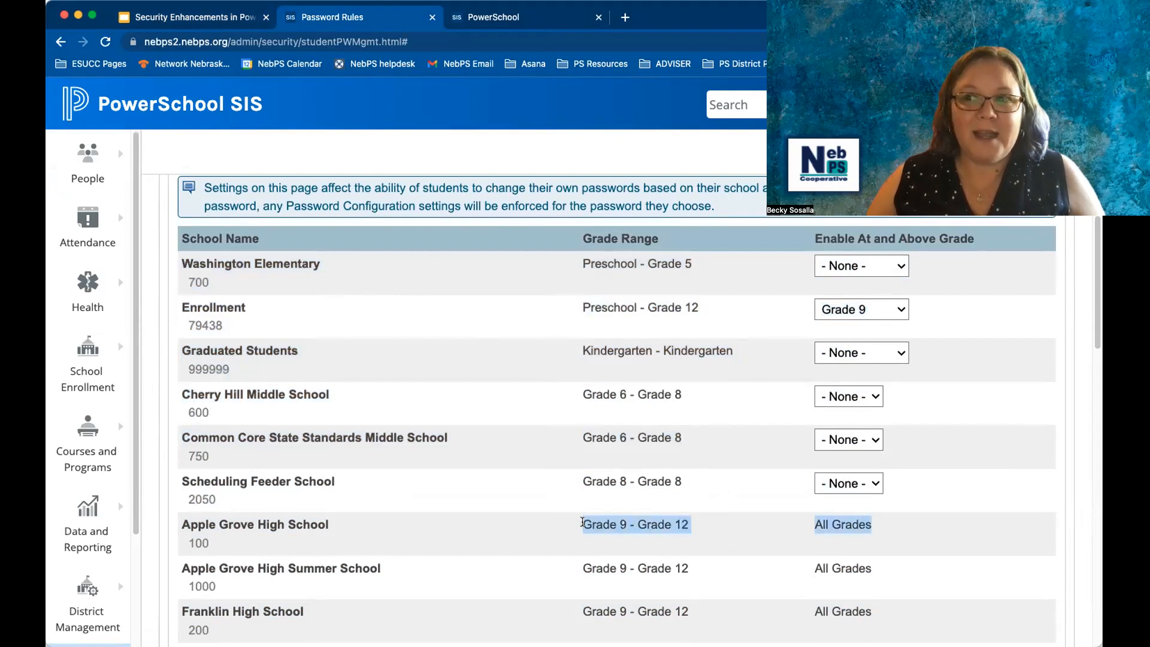
drag(876, 566, 583, 568)
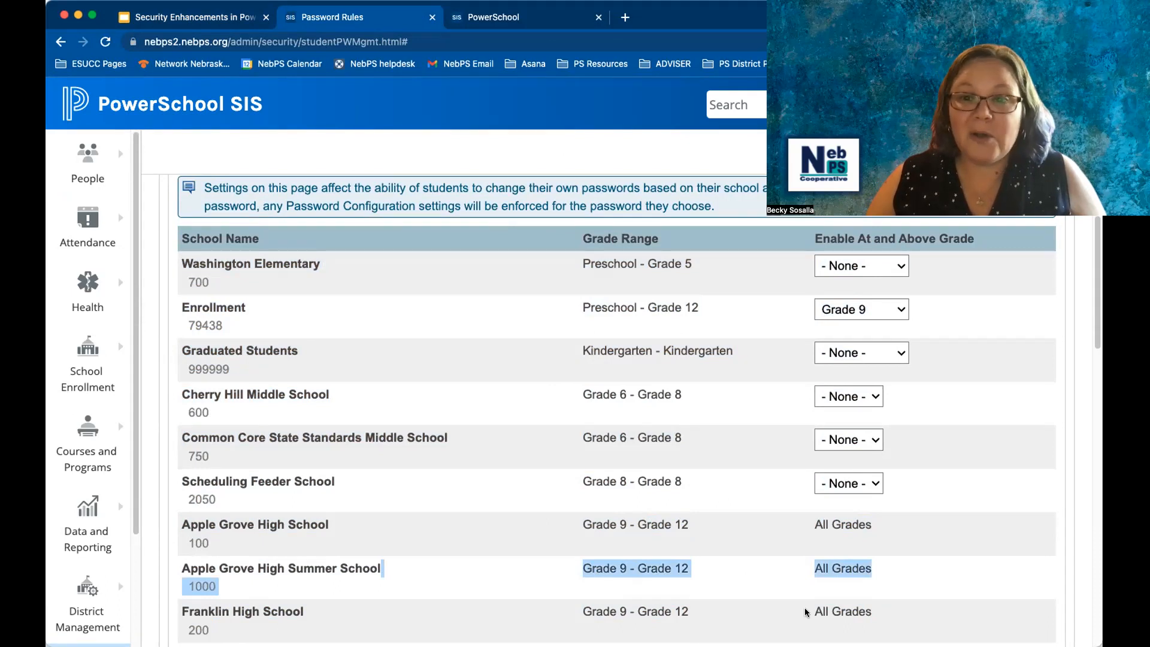
drag(881, 617, 565, 608)
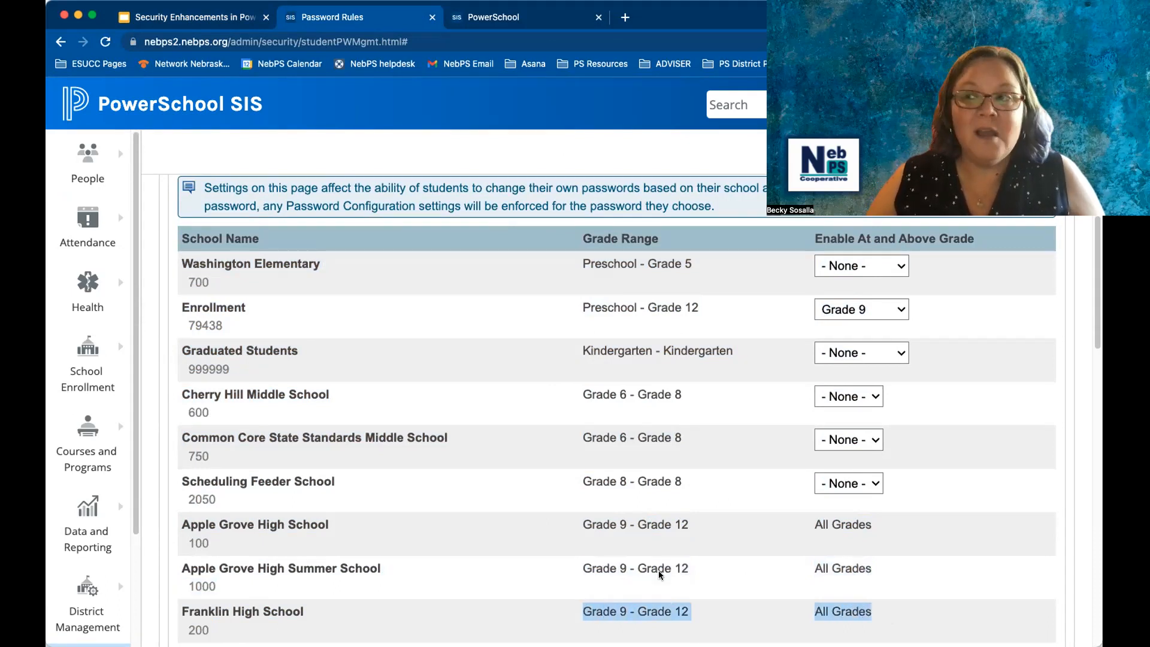
click(851, 319)
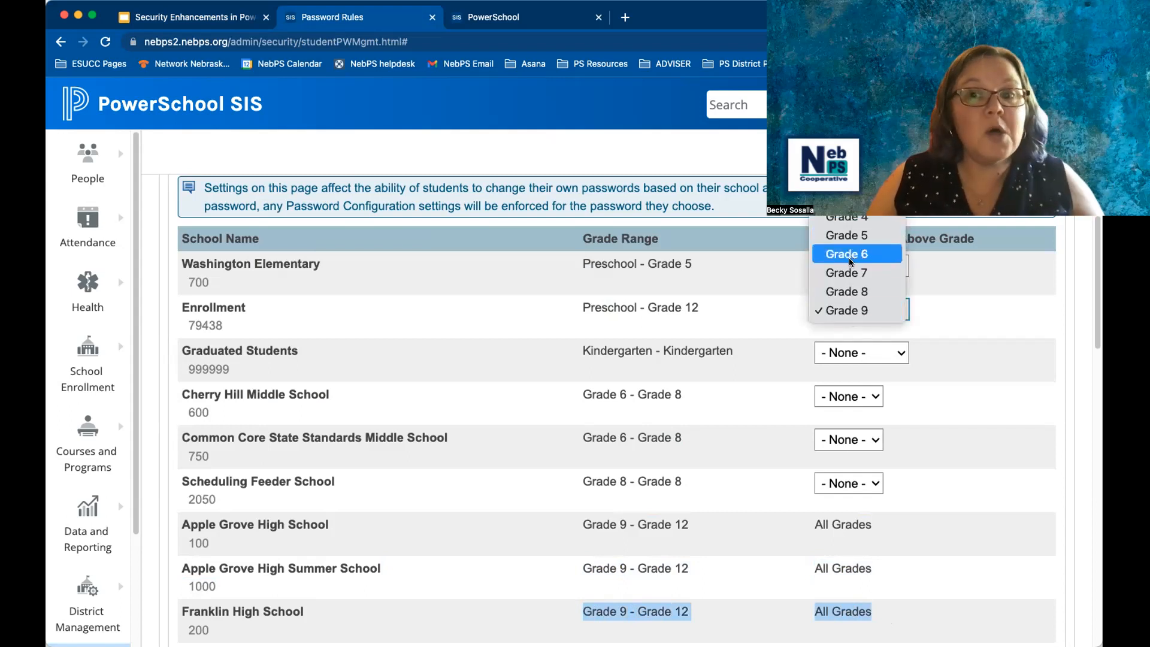
click(750, 322)
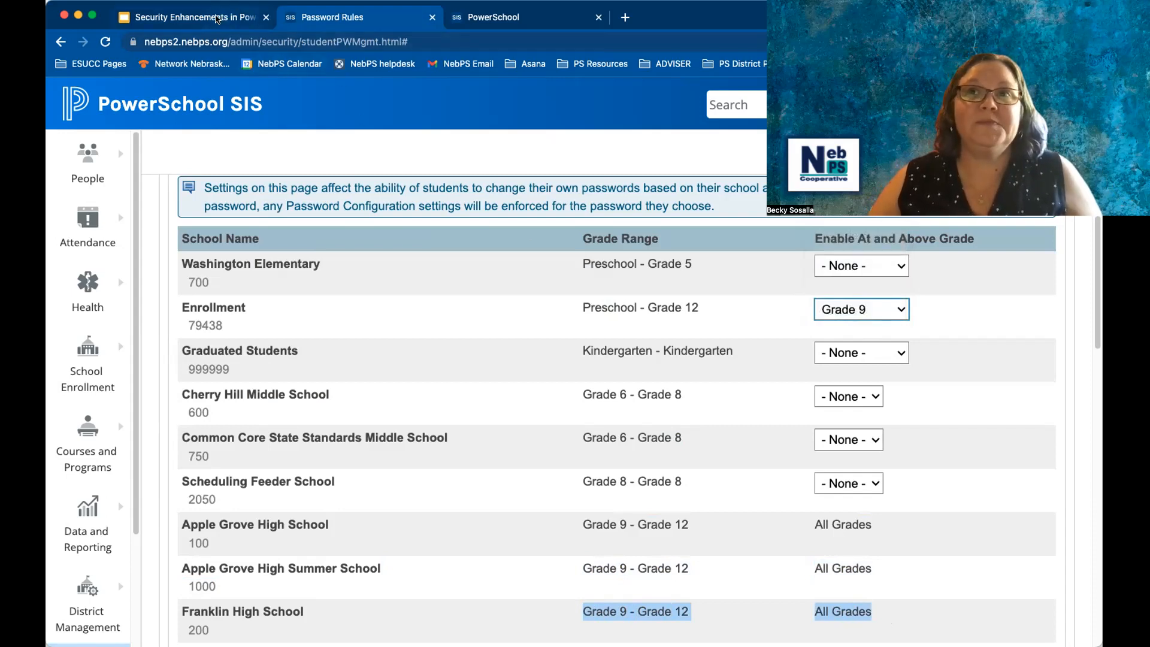
- Switch to the Security Enhancements presentation and advance to the continued student passwords slide
click(220, 18)
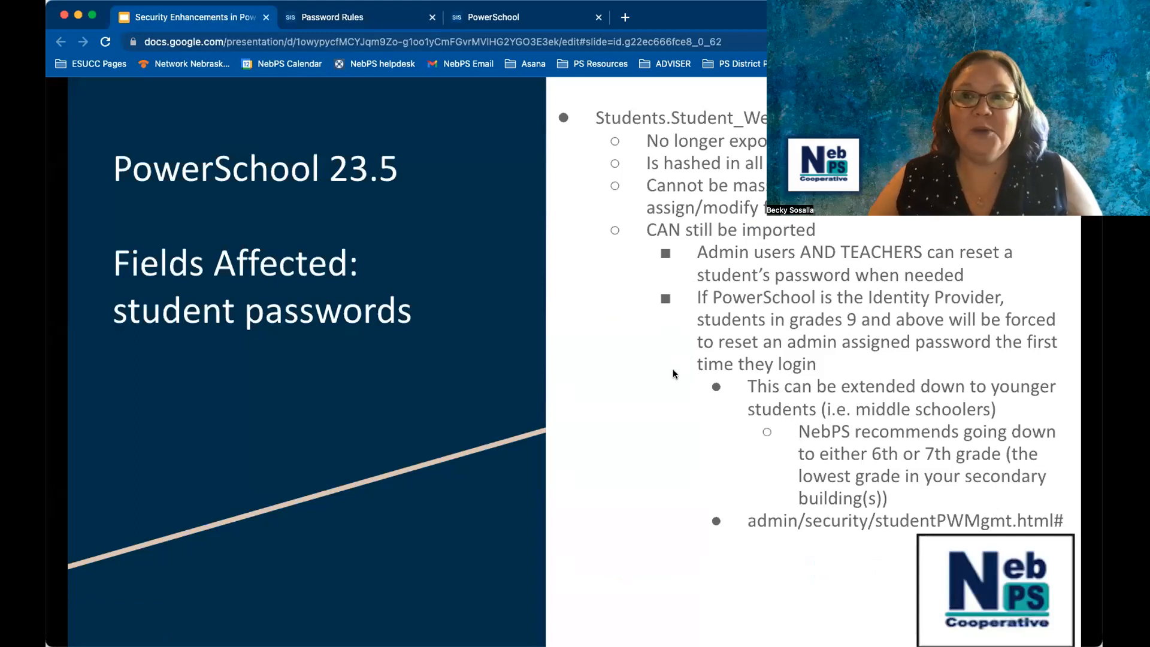
key(Right)
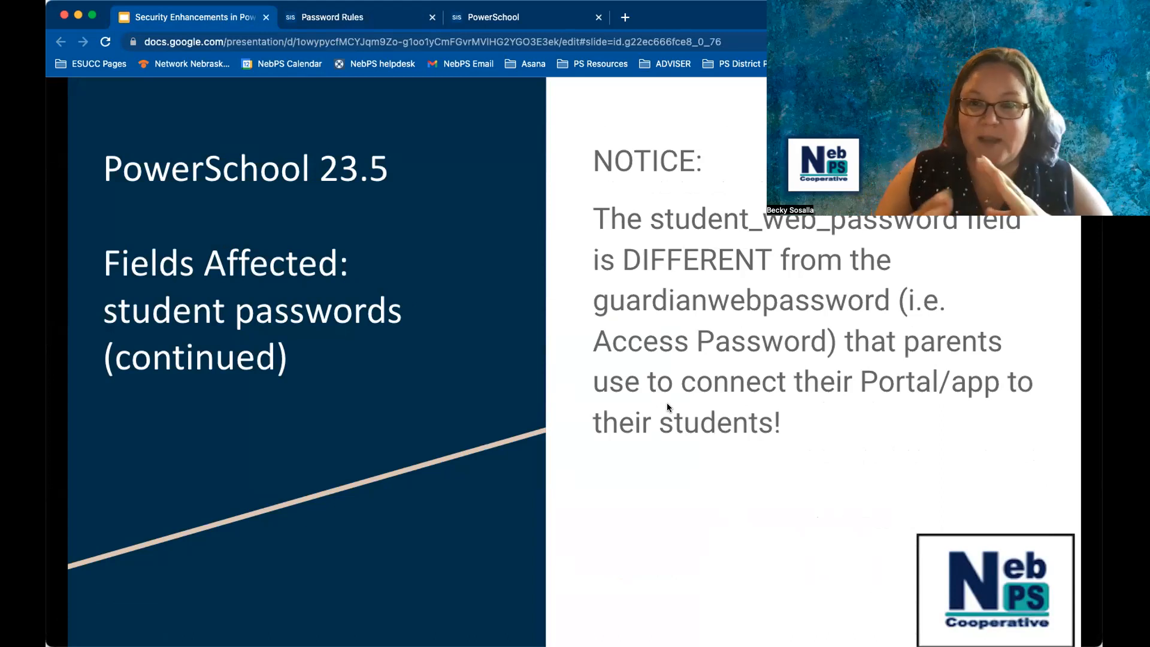
- Return to PowerSchool SIS, search for grade 2 students and open the first student's Guardian and Student Account Access page
click(391, 17)
click(171, 103)
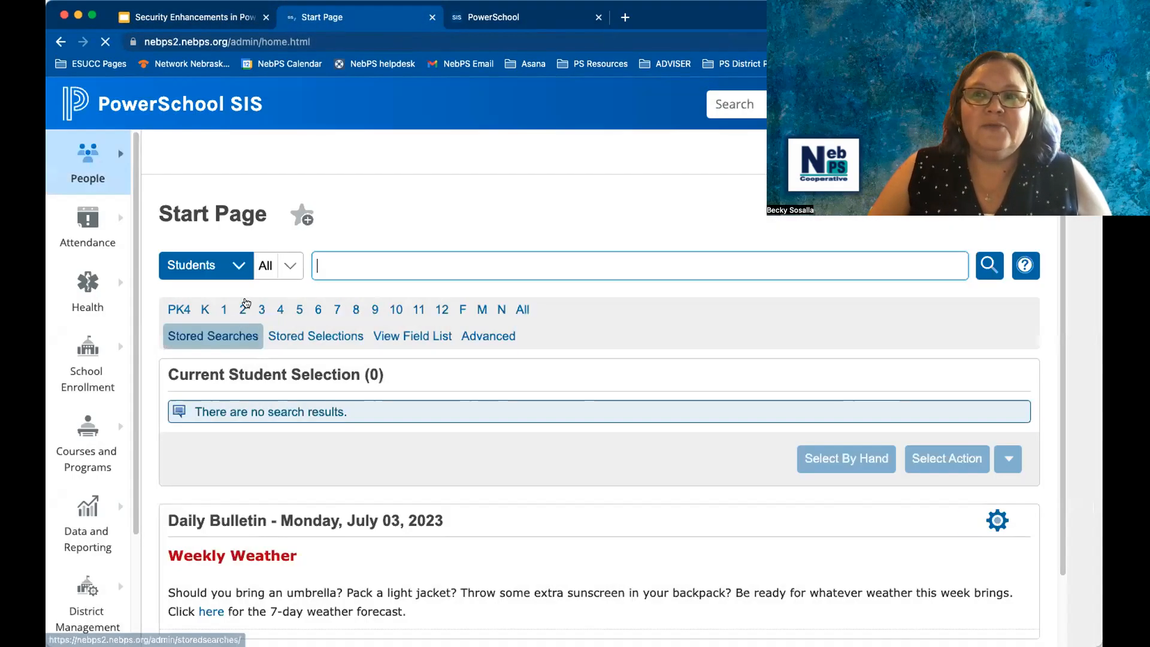
click(244, 305)
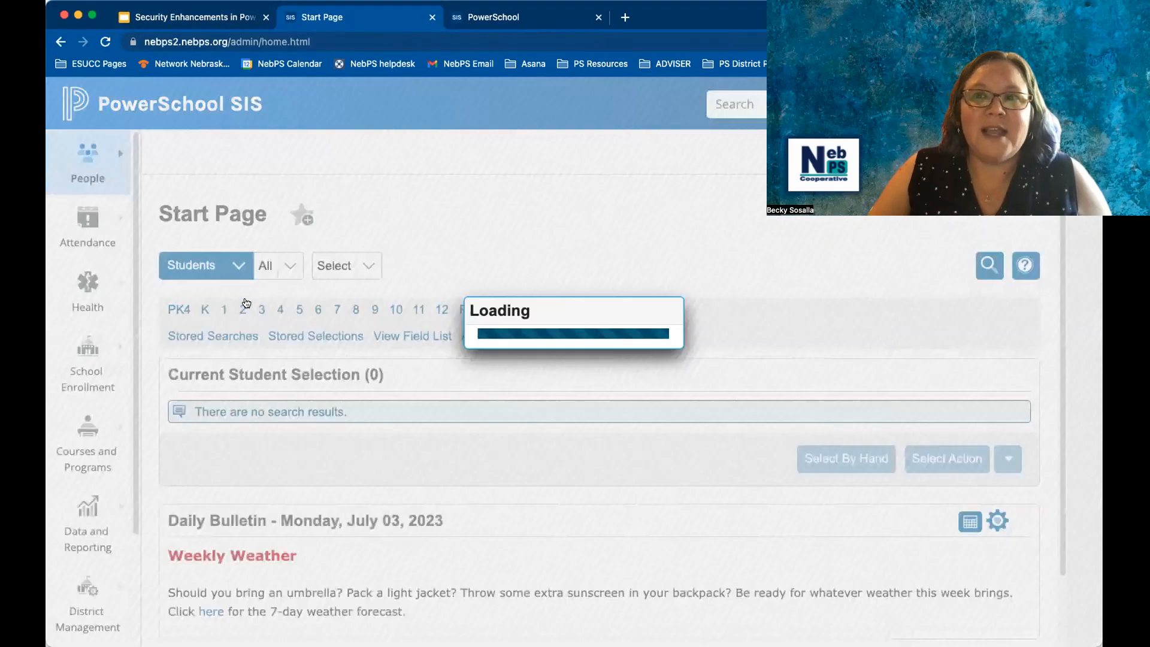
click(217, 483)
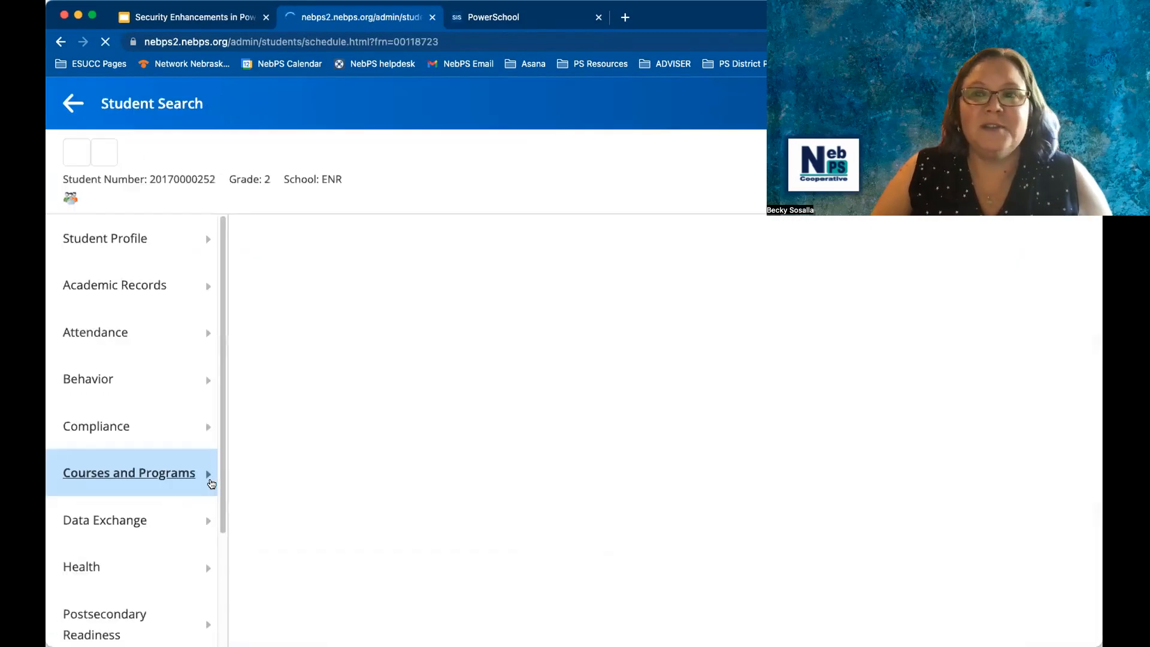
click(103, 243)
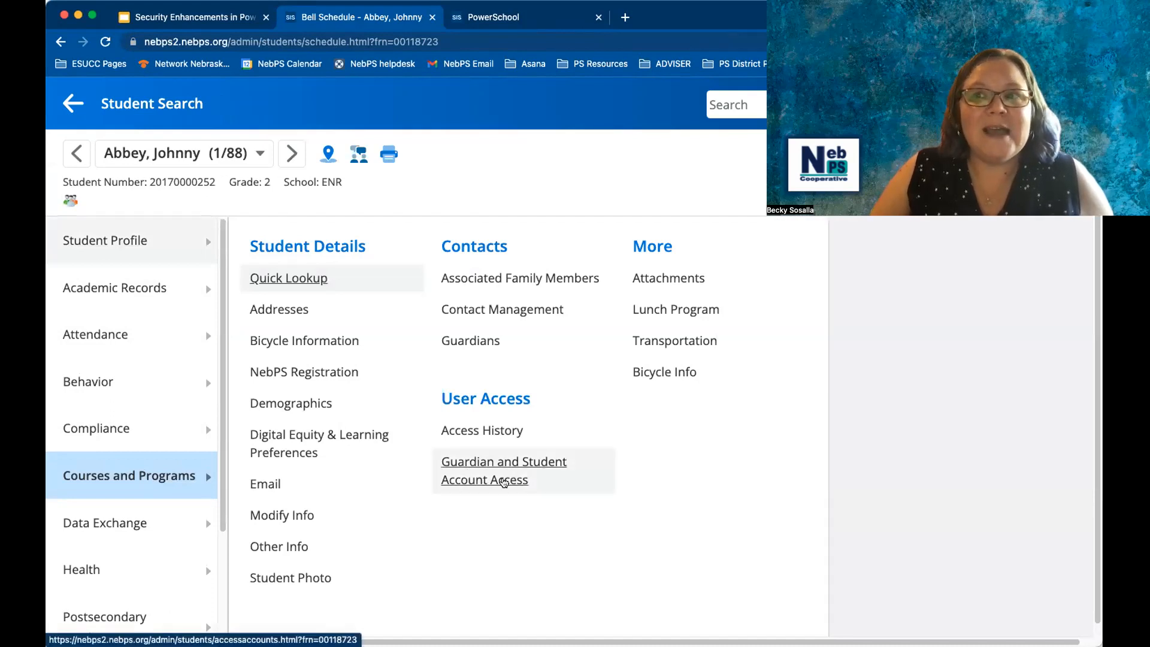
click(489, 471)
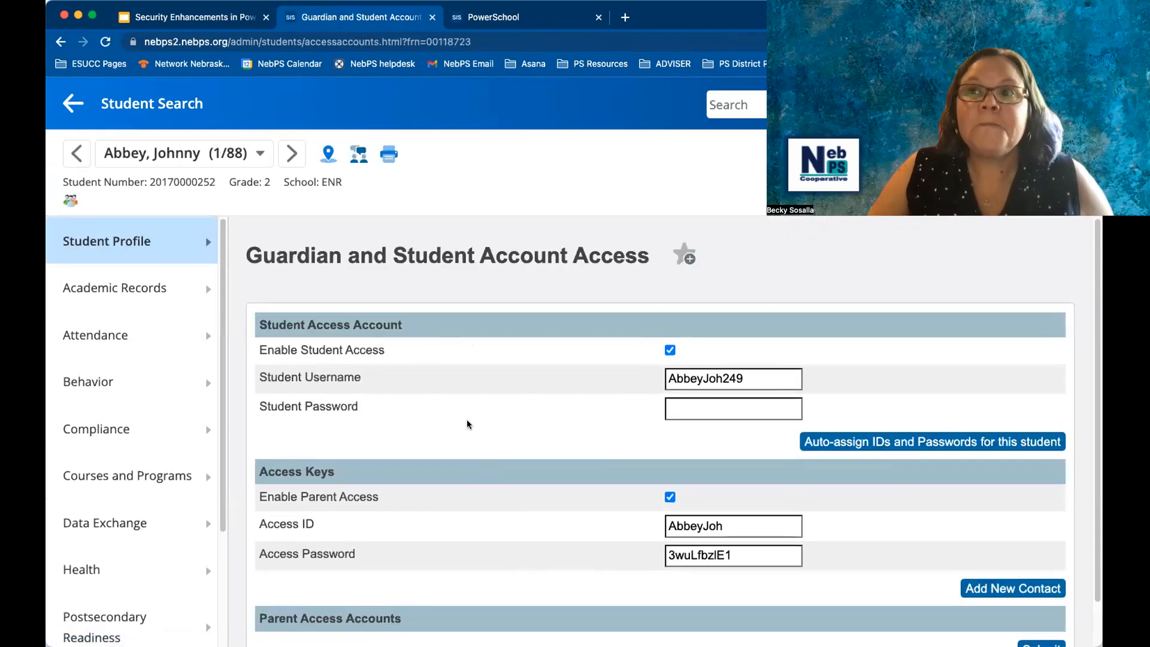
- Enter a trial password in the Student Password field, clear it again and dismiss the saved-login suggestions
drag(395, 408, 258, 407)
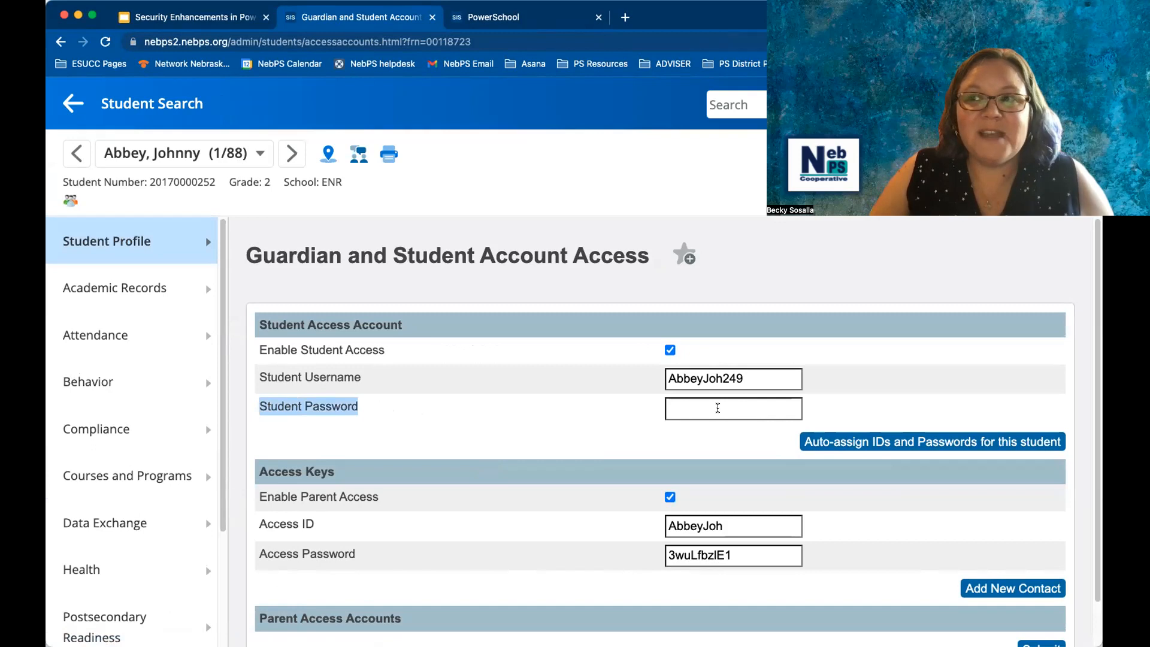
click(704, 407)
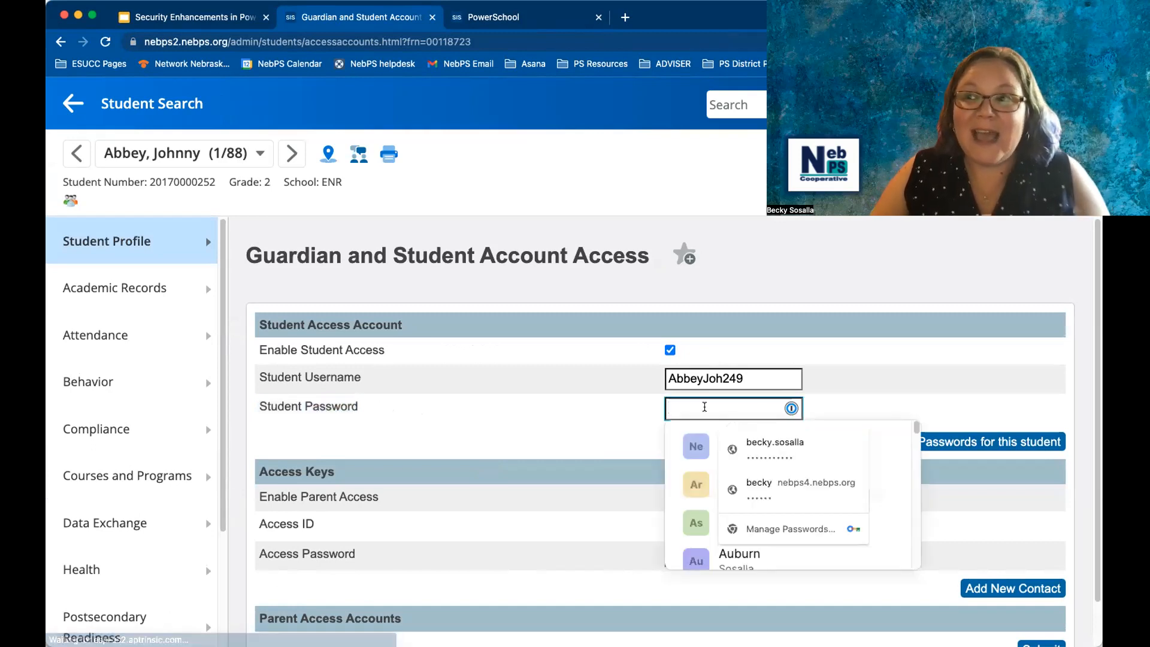
text(••••••••••••••)
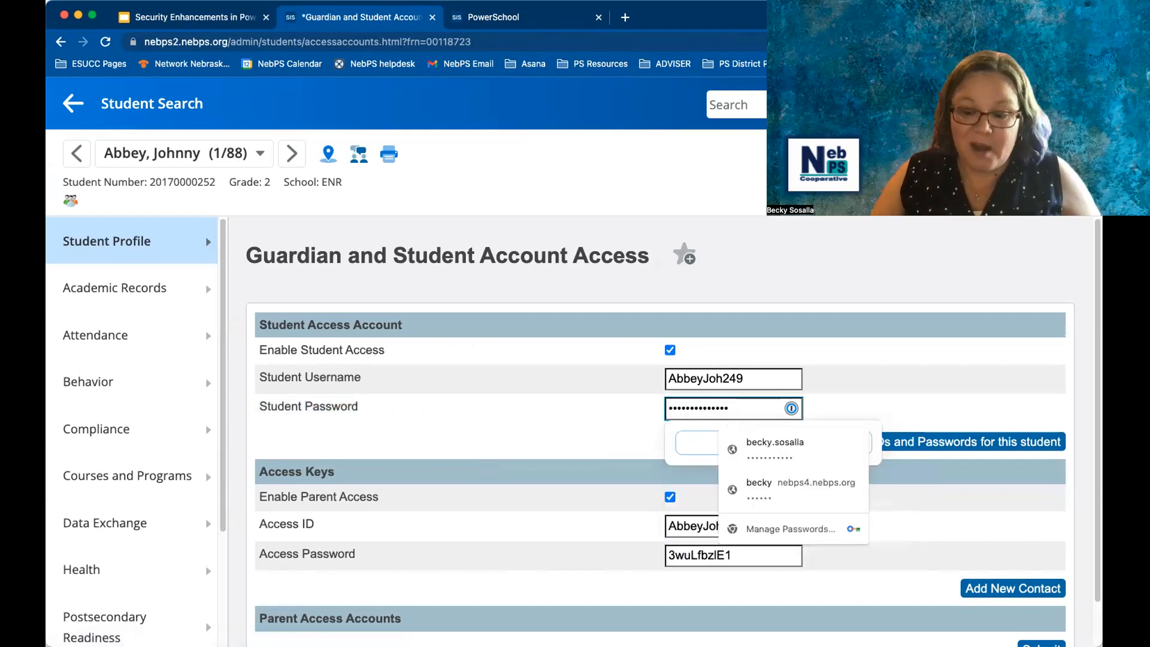
key(BackSpace)
key(BackSpace)
key(BackSpace)
key(BackSpace)
key(BackSpace)
key(BackSpace)
key(BackSpace)
key(BackSpace)
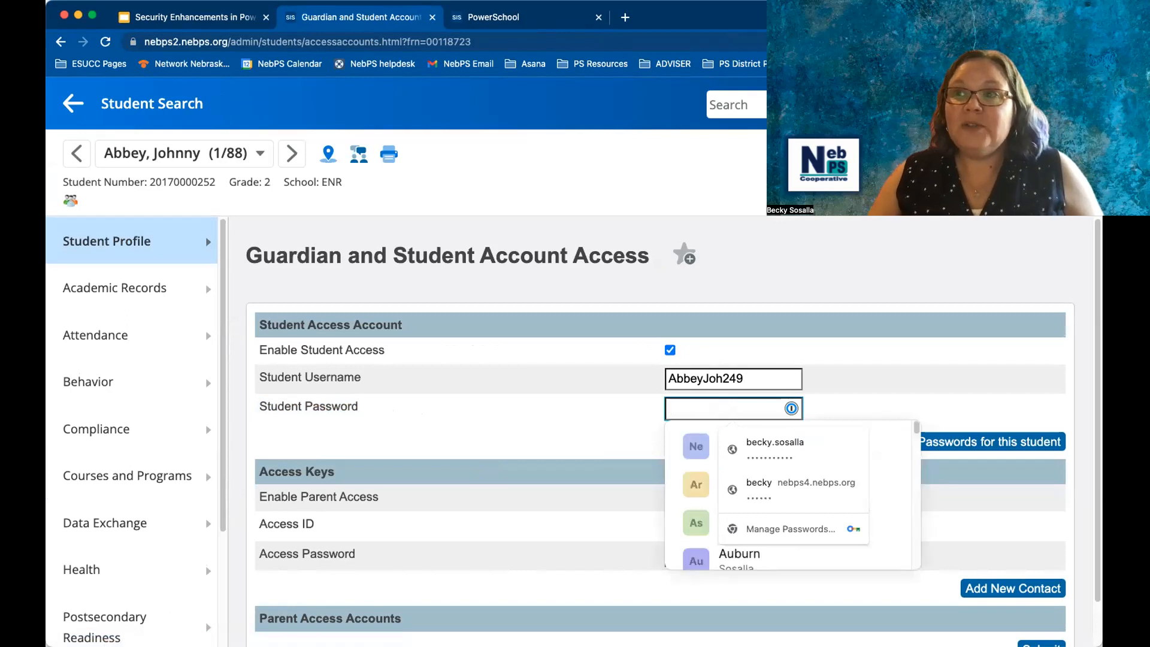
click(459, 447)
- Compare the parent Access Password field under Access Keys with the Student Password field of the student access account
scroll(388, 524, down, 2)
drag(371, 505, 254, 501)
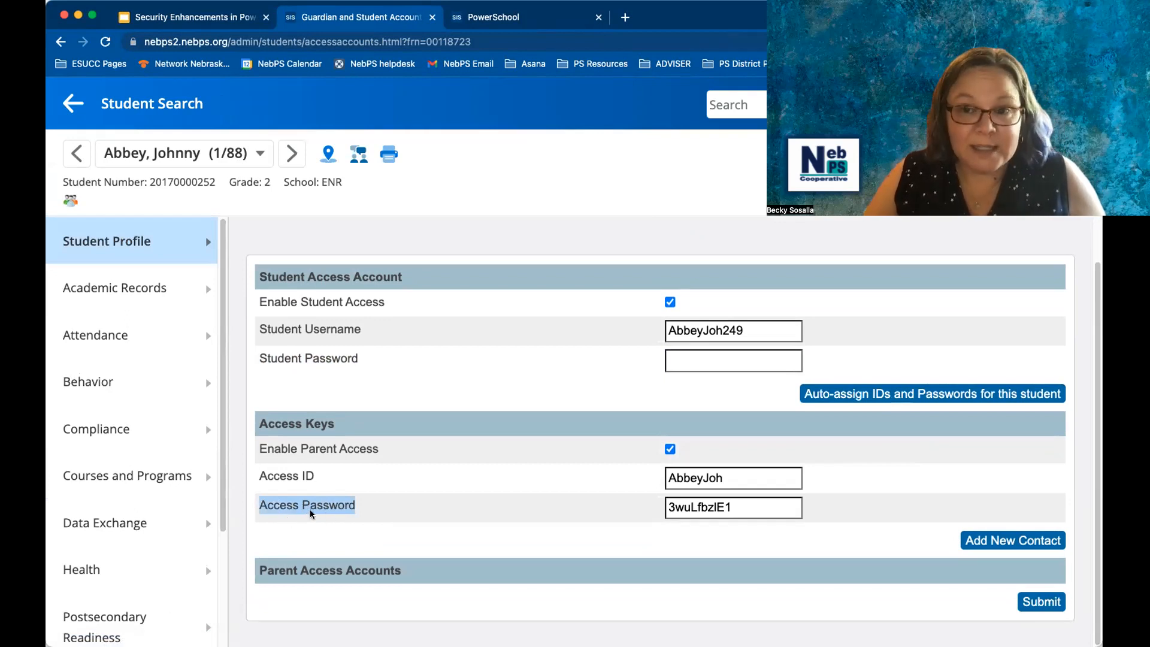
drag(734, 513, 668, 509)
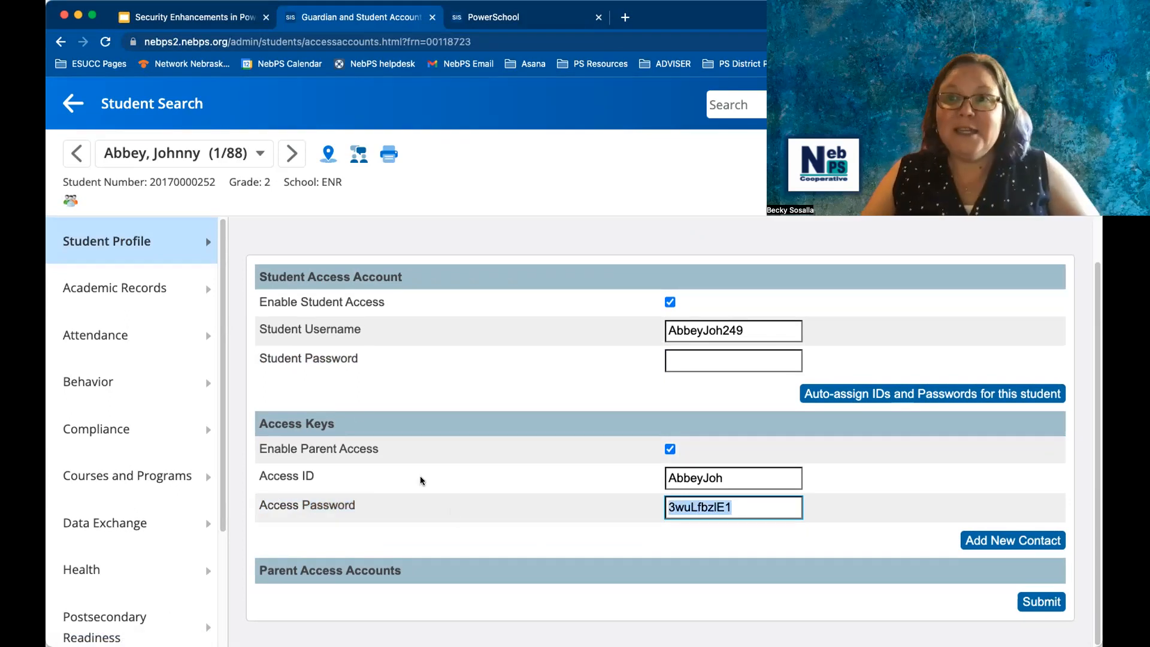
drag(362, 358, 260, 358)
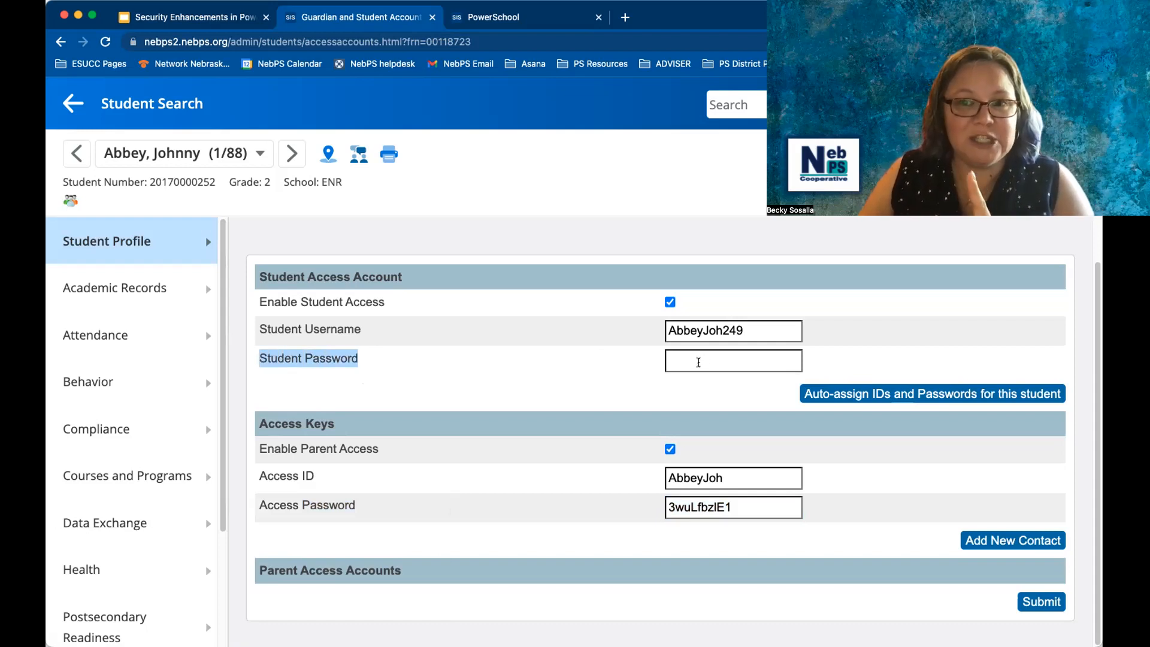
drag(363, 507, 264, 497)
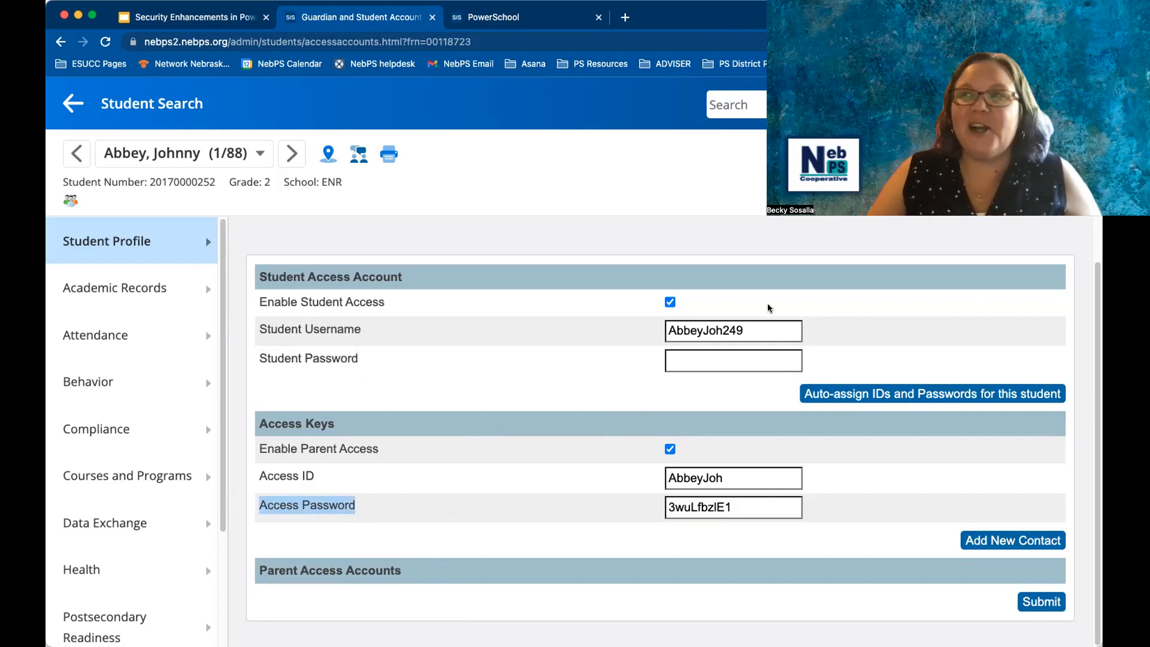
- Open the parent account letter PDF from the report queue in the desktop Acrobat application
click(1004, 104)
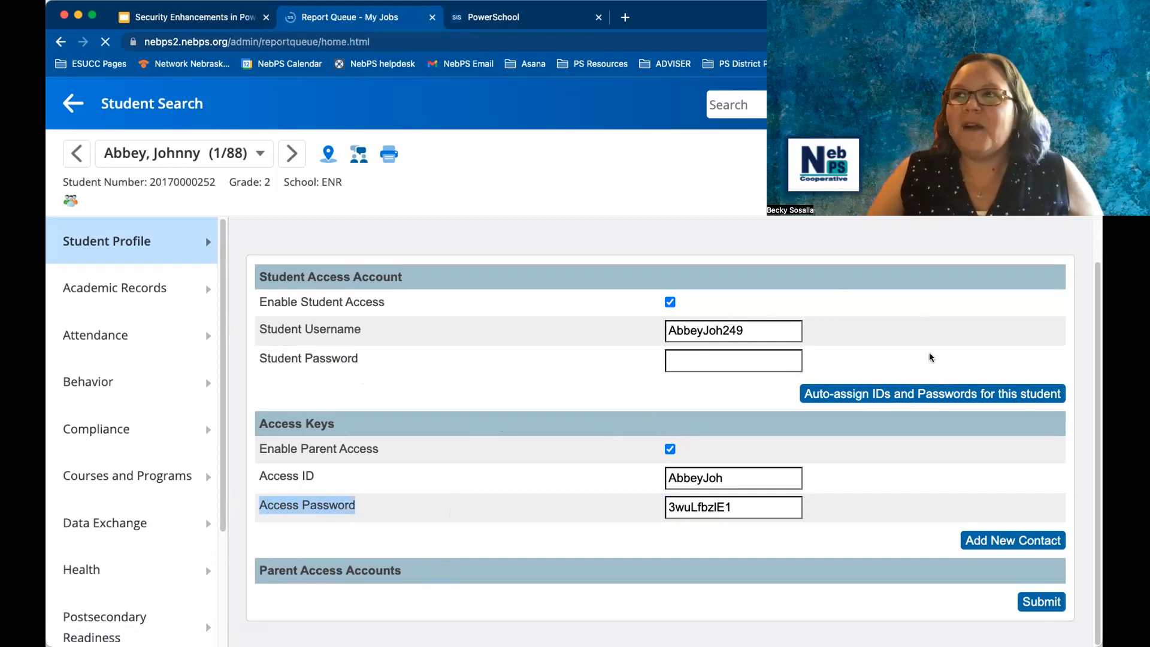
click(952, 374)
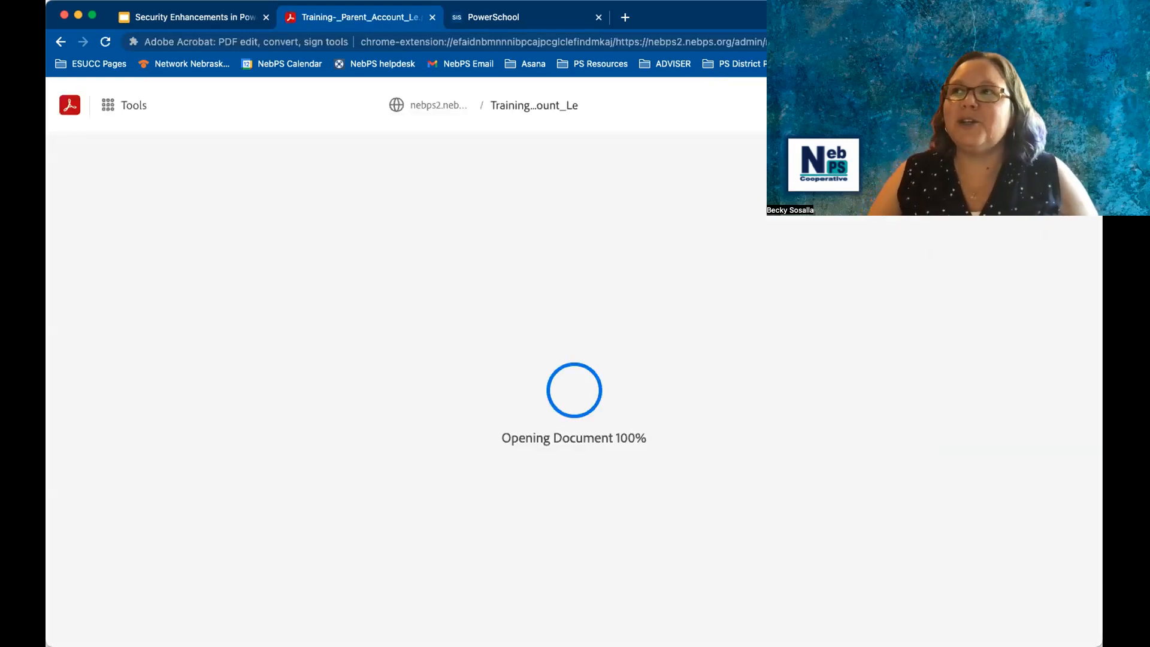
click(1025, 106)
click(919, 306)
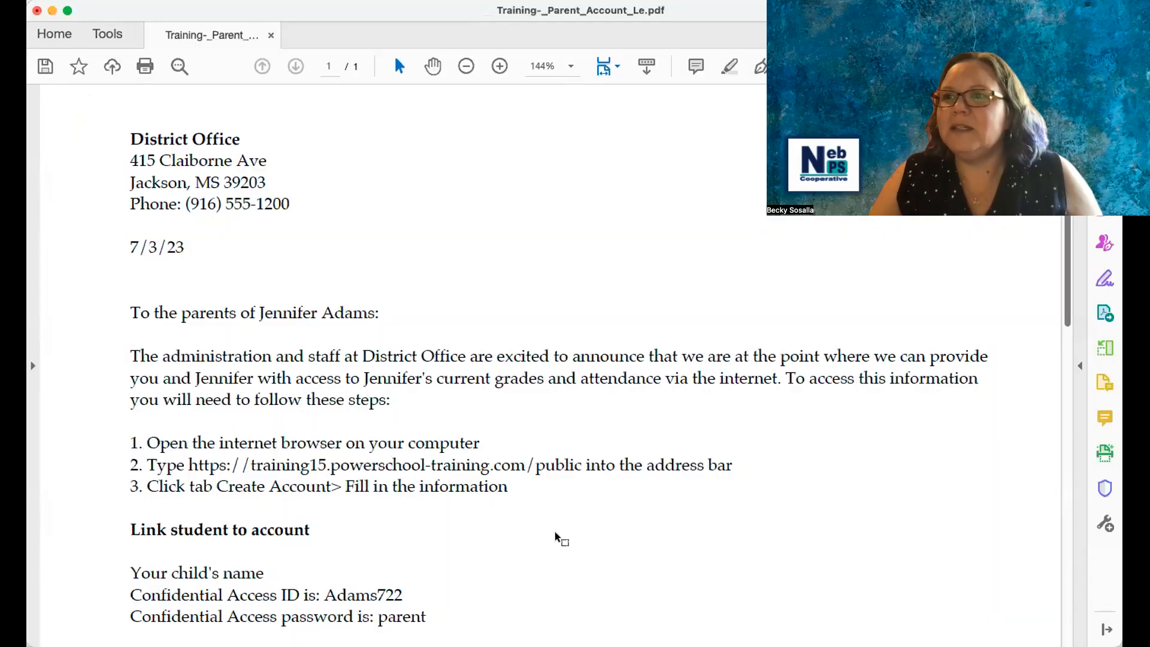
- Examine how the letter presents the parent's confidential access password and the student's password
scroll(496, 501, down, 3)
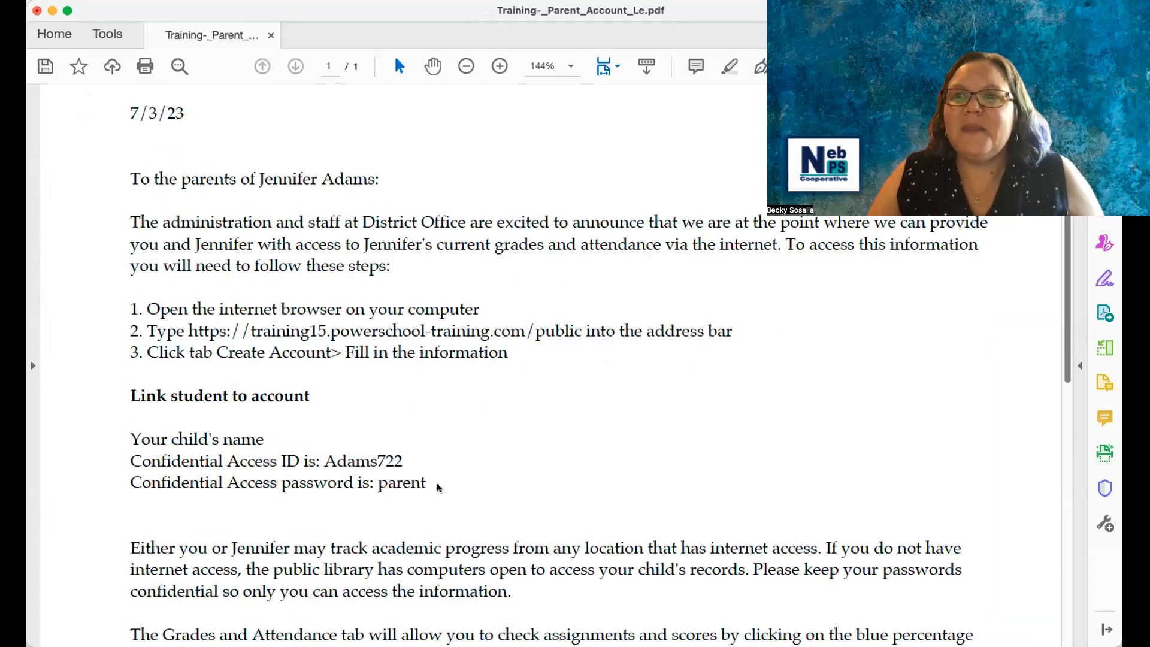
mouse_move(456, 502)
mouse_down()
mouse_move(207, 483)
mouse_move(207, 472)
mouse_up()
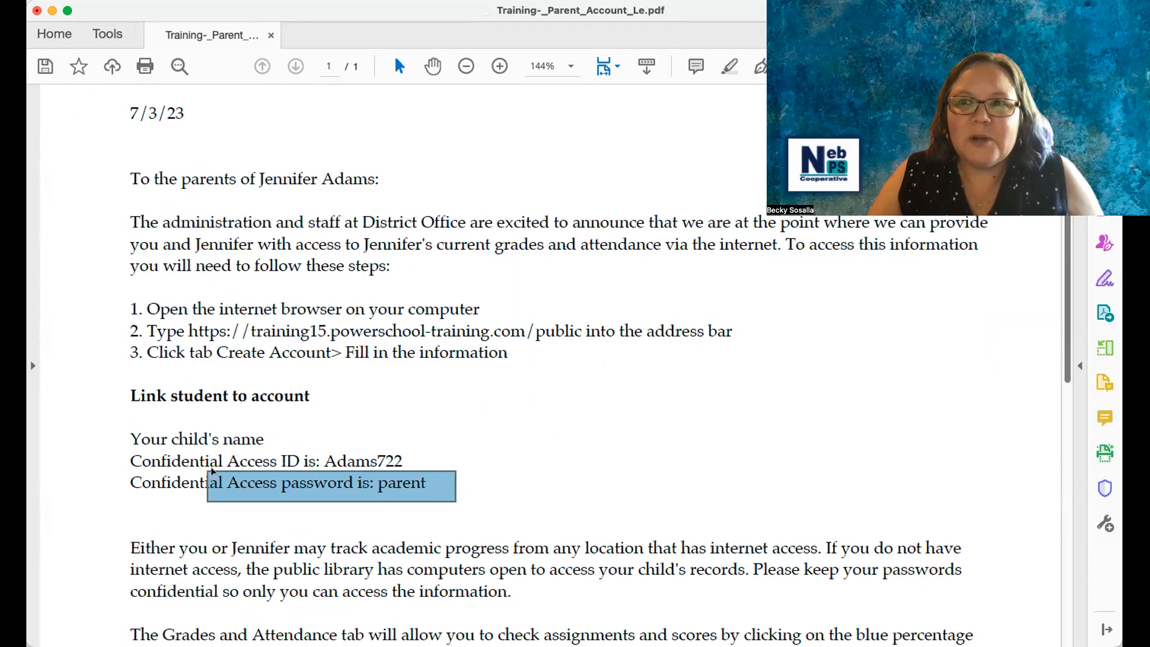
scroll(524, 459, down, 5)
scroll(523, 456, down, 4)
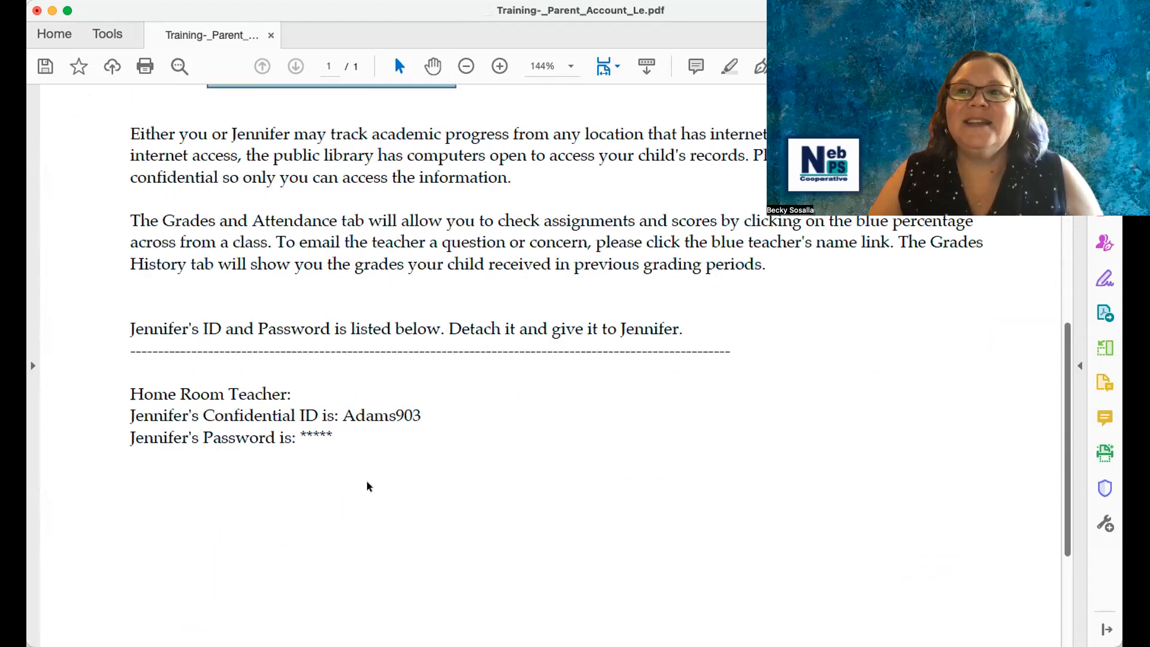
drag(350, 451, 125, 428)
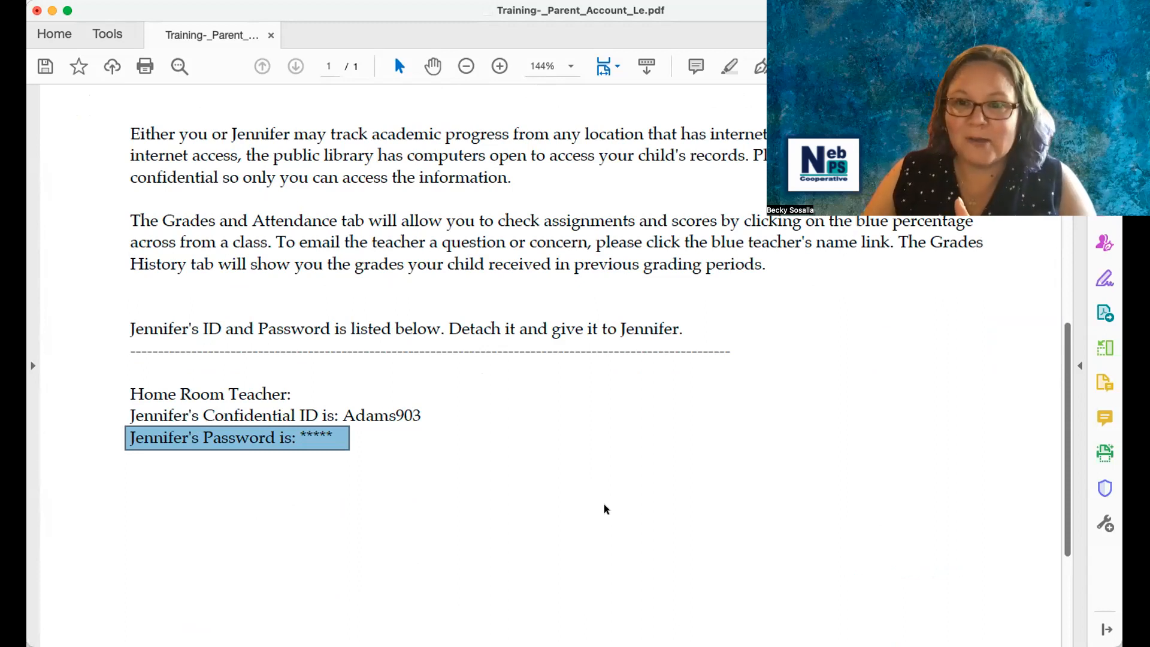
scroll(605, 510, up, 5)
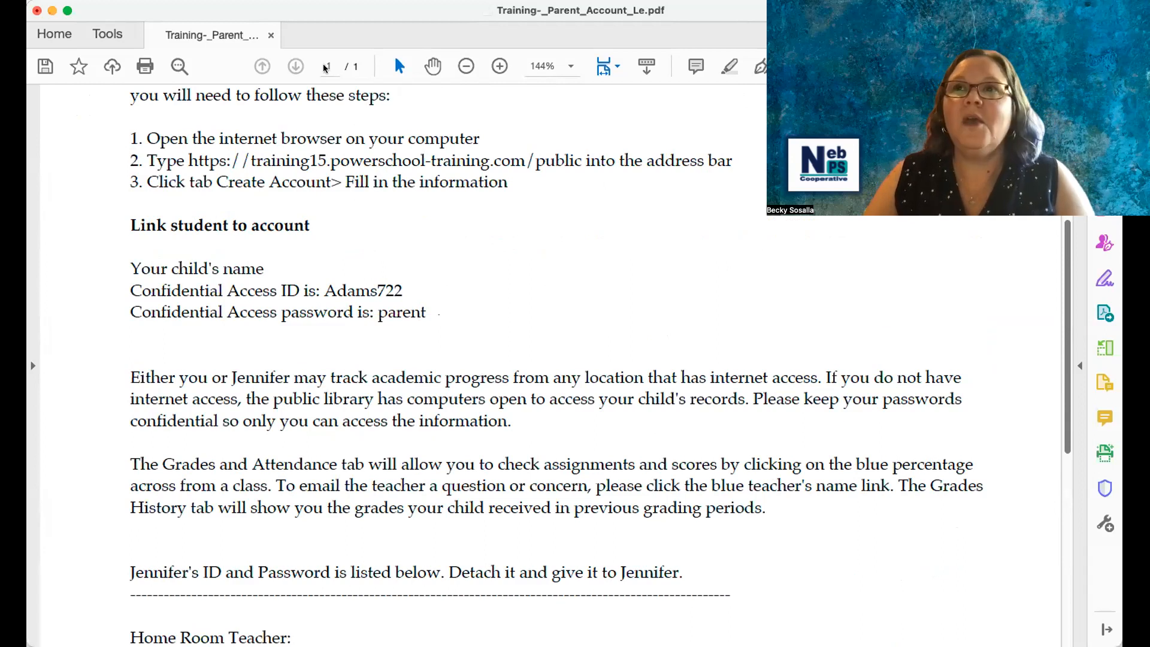
- Switch back to the Security Enhancements presentation in the browser and advance to the teacher passwords slide
key(super+Tab)
click(221, 12)
click(706, 498)
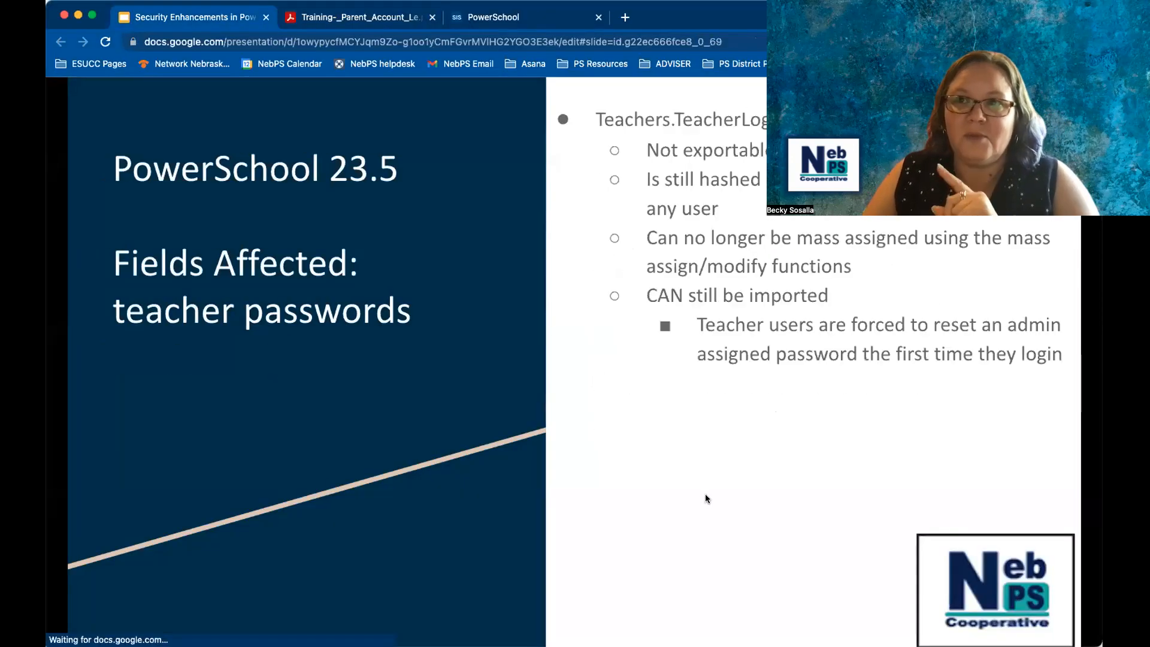
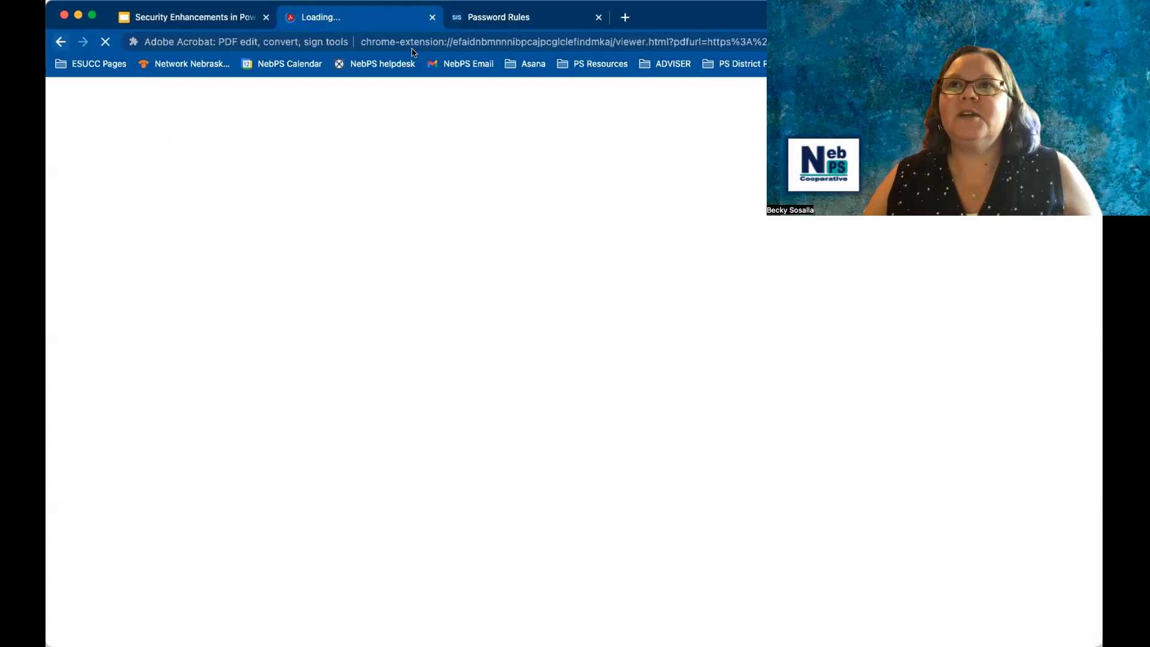
- Close the letter PDF and open the Guardian and Student Account Access page of the first student in the grade 2 selection
click(433, 17)
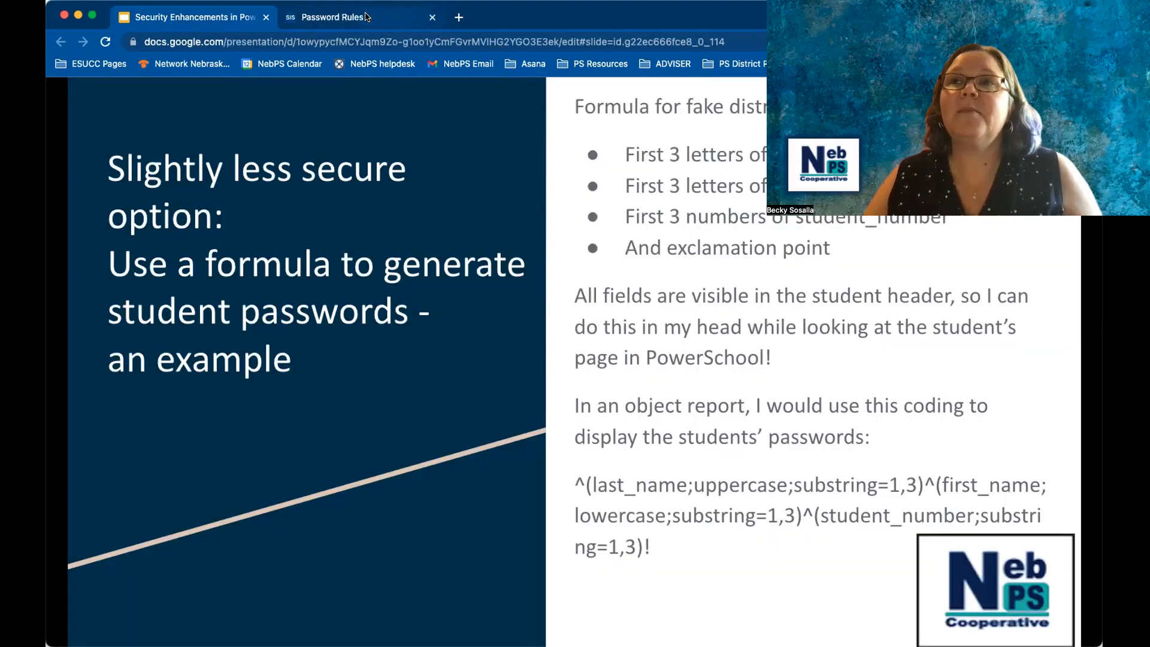
click(389, 20)
click(137, 101)
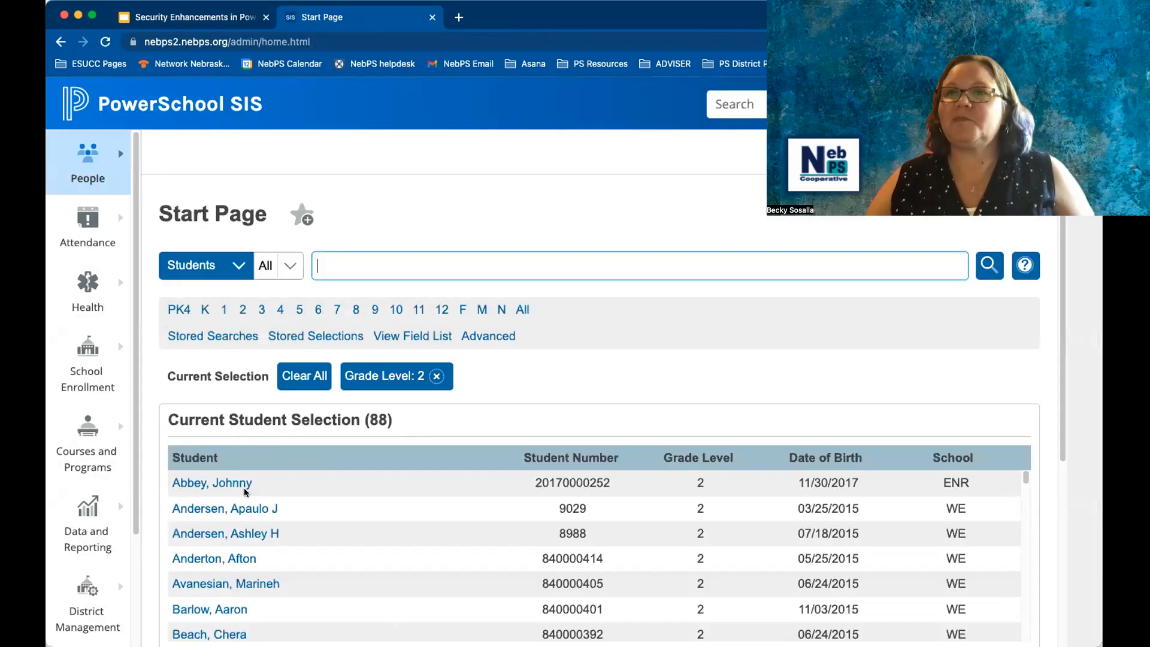
click(206, 483)
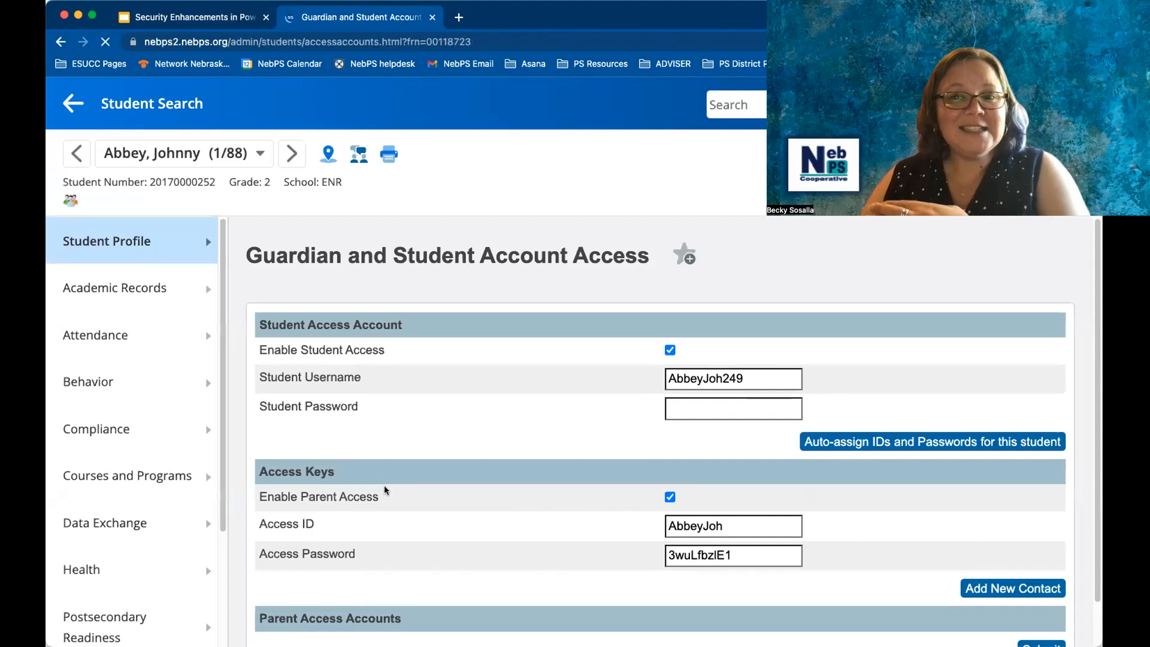
scroll(568, 411, down, 1)
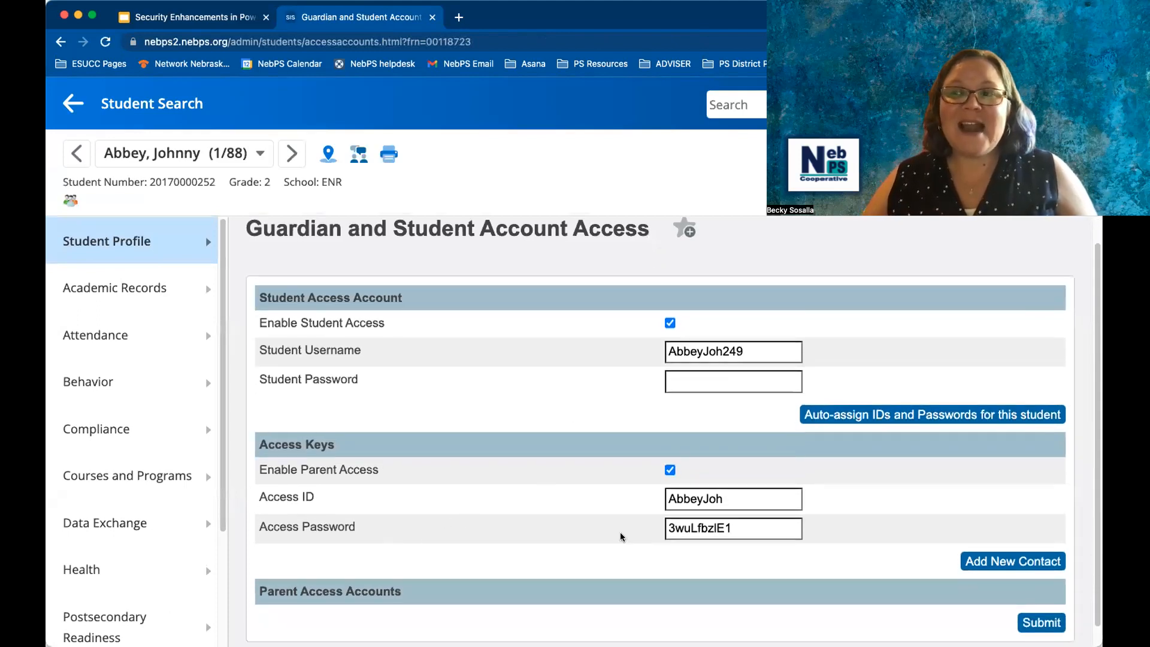
- Enter the formula-based student password in the Student Access Account's Student Password field and submit the change
double_click(747, 531)
click(762, 380)
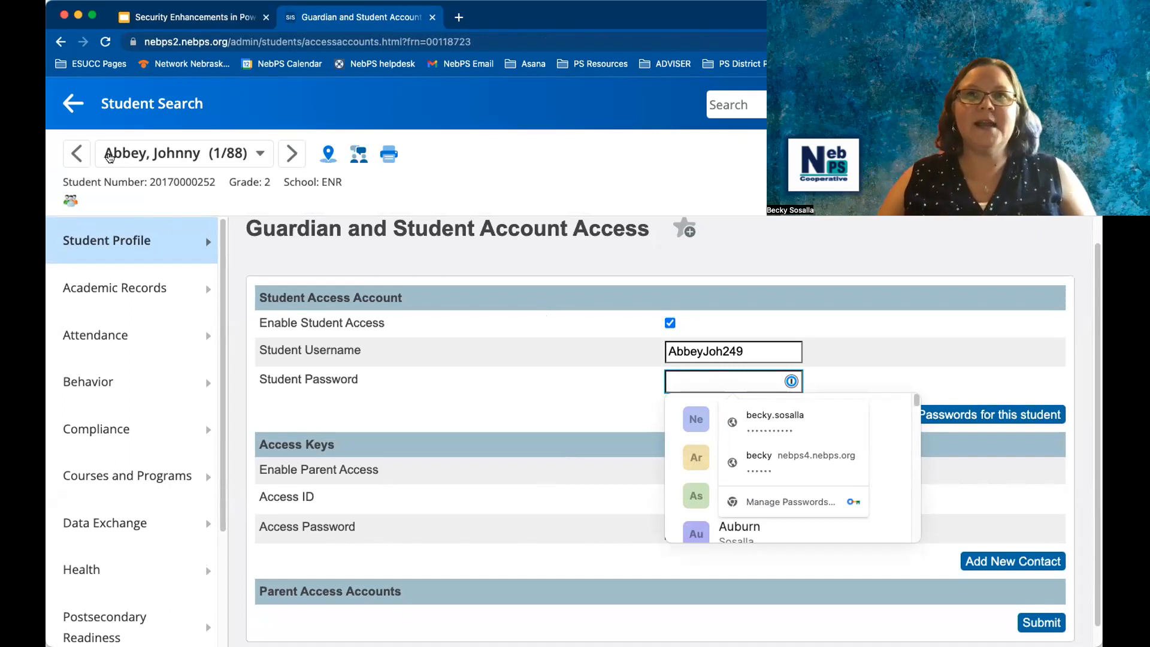
text(•••)
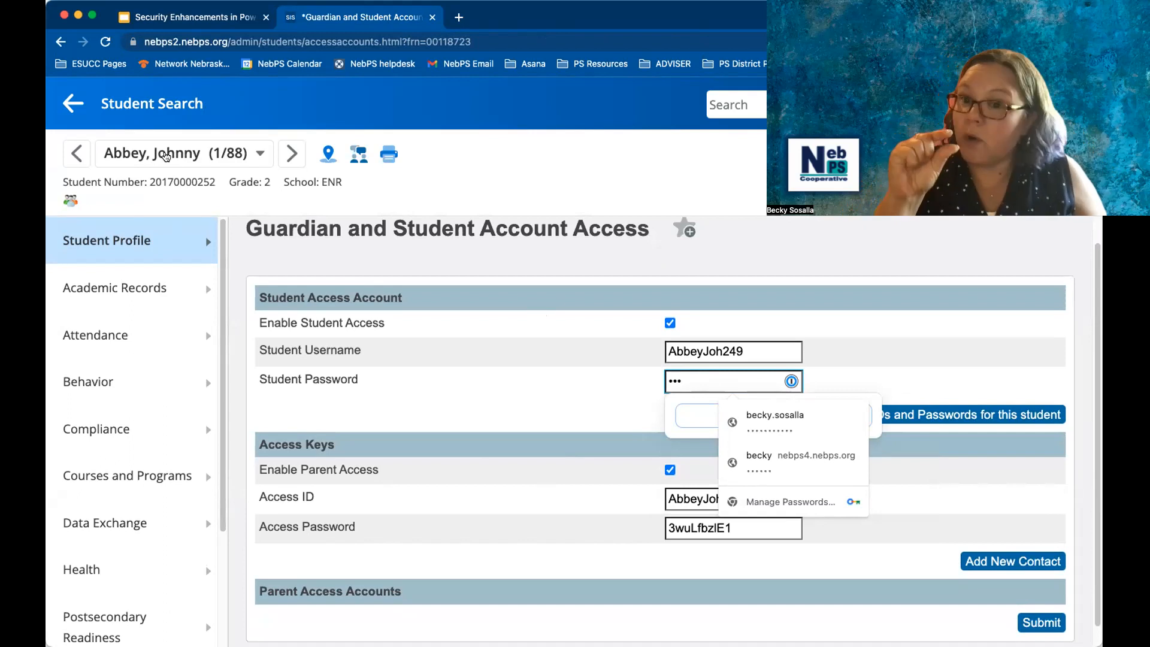
text(a)
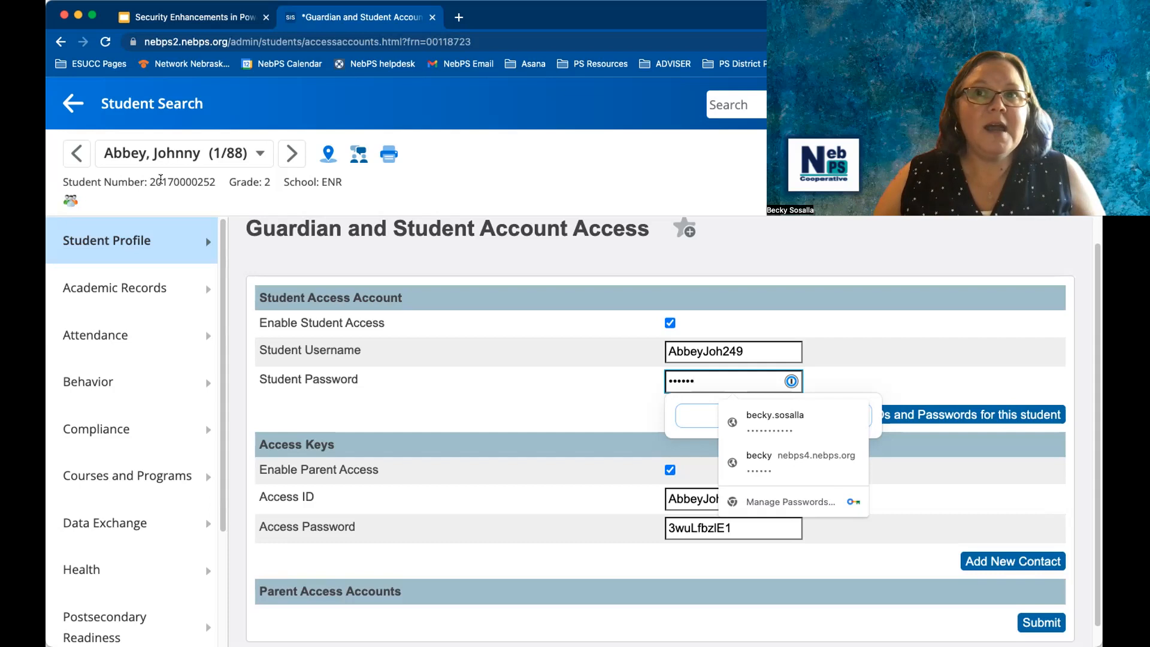
text(•)
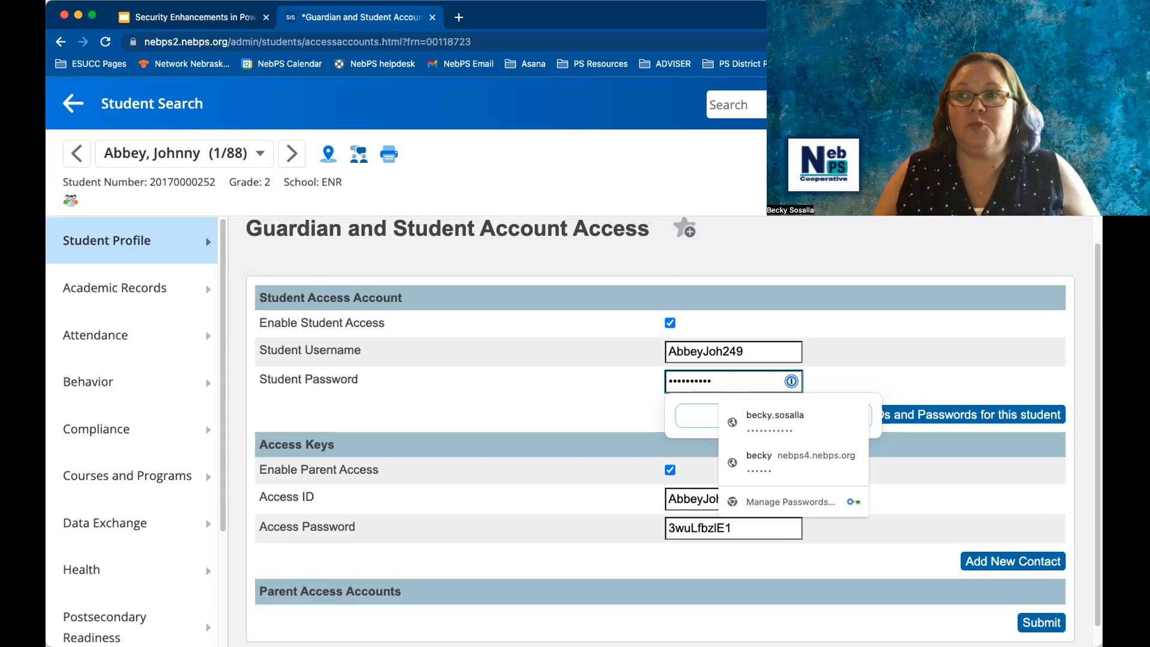
click(817, 359)
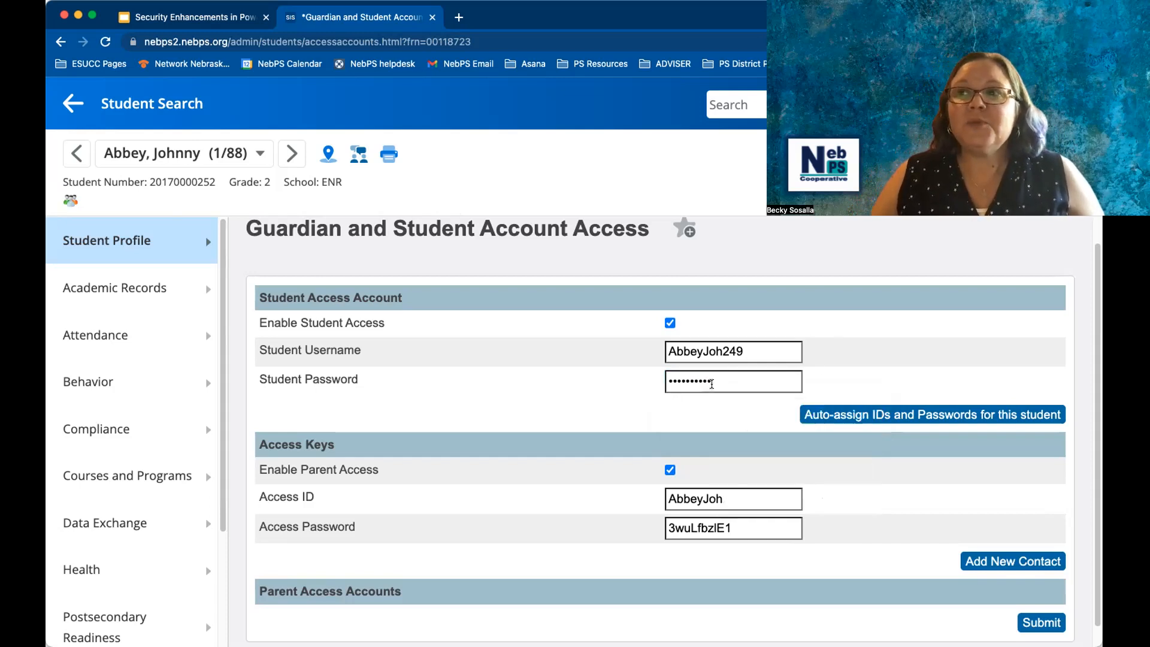
click(1041, 623)
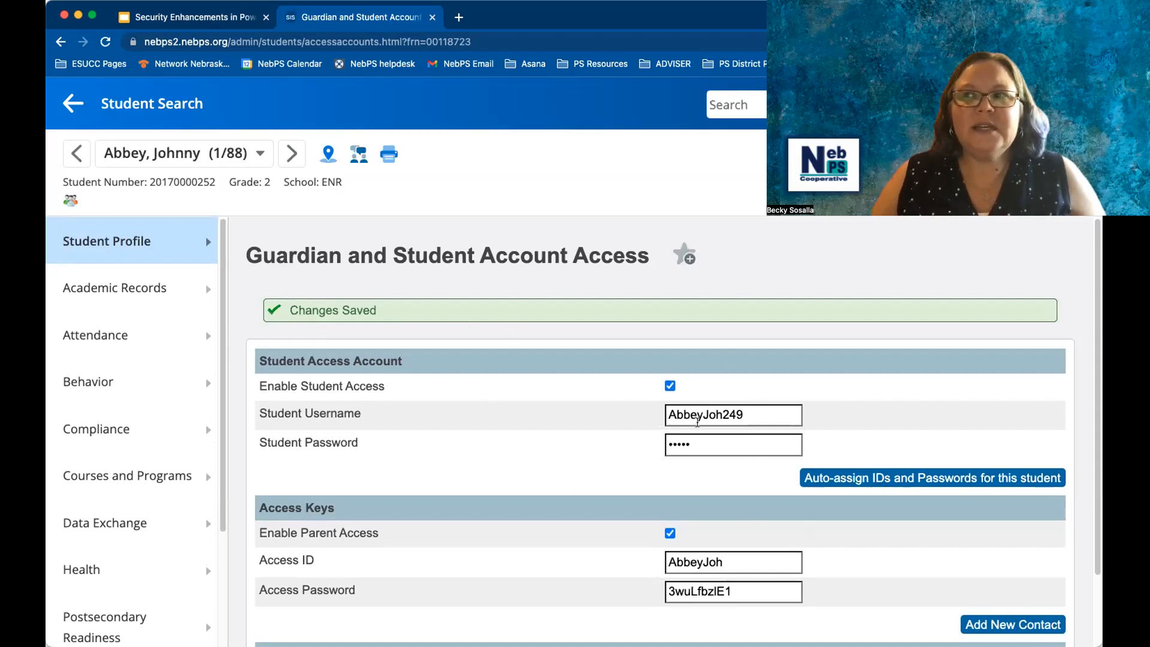
click(691, 447)
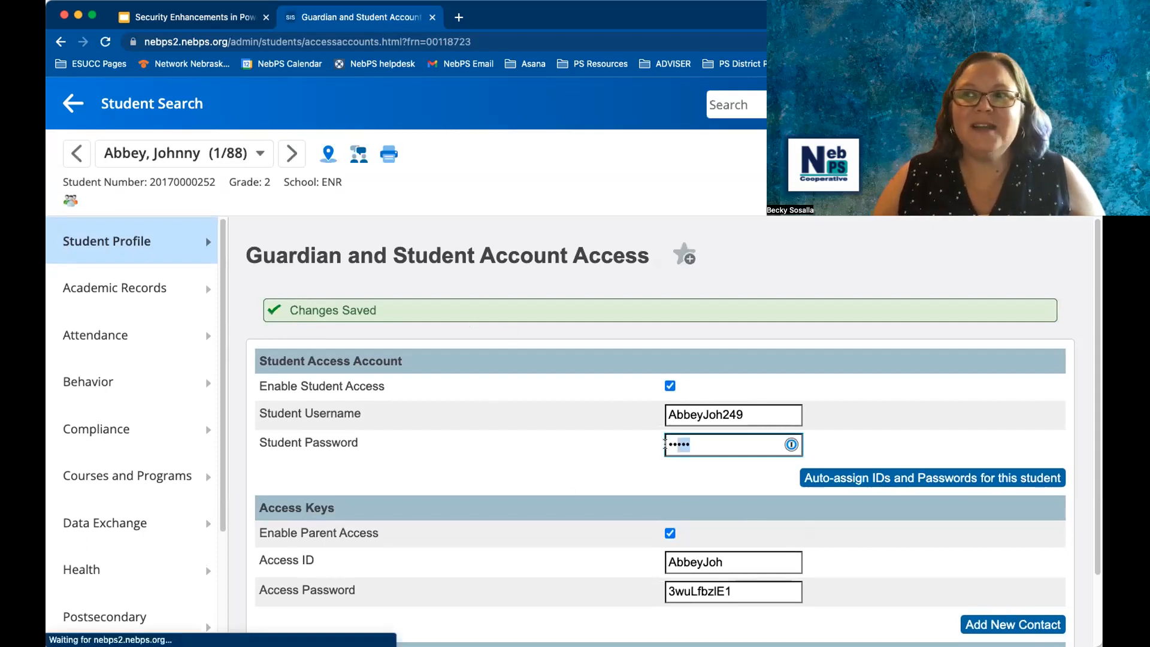
click(521, 448)
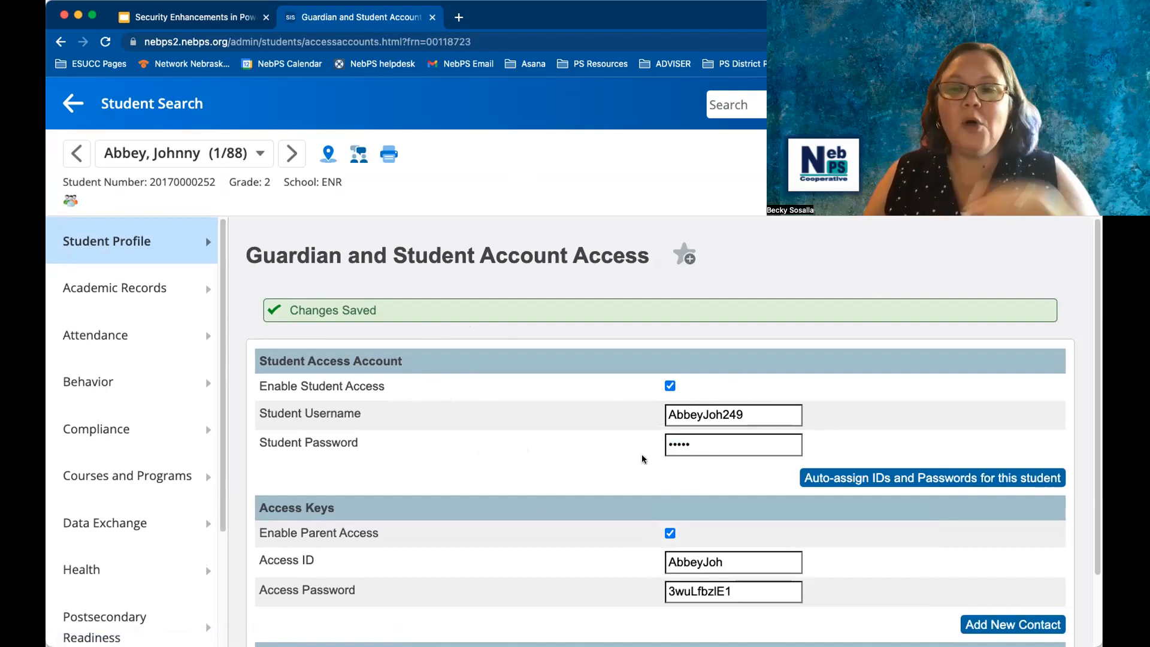
- Open the body of the "Training: Parent Account Letter" form letter and select the ^(student_web_password) code near its end
click(73, 103)
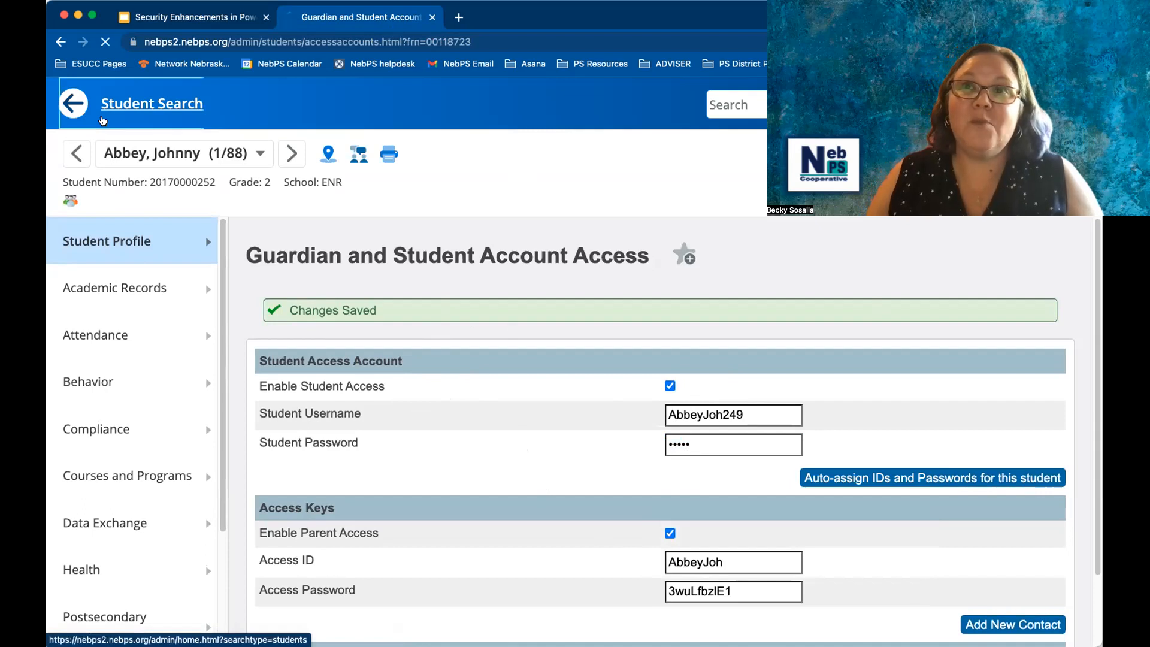
scroll(83, 540, down, 3)
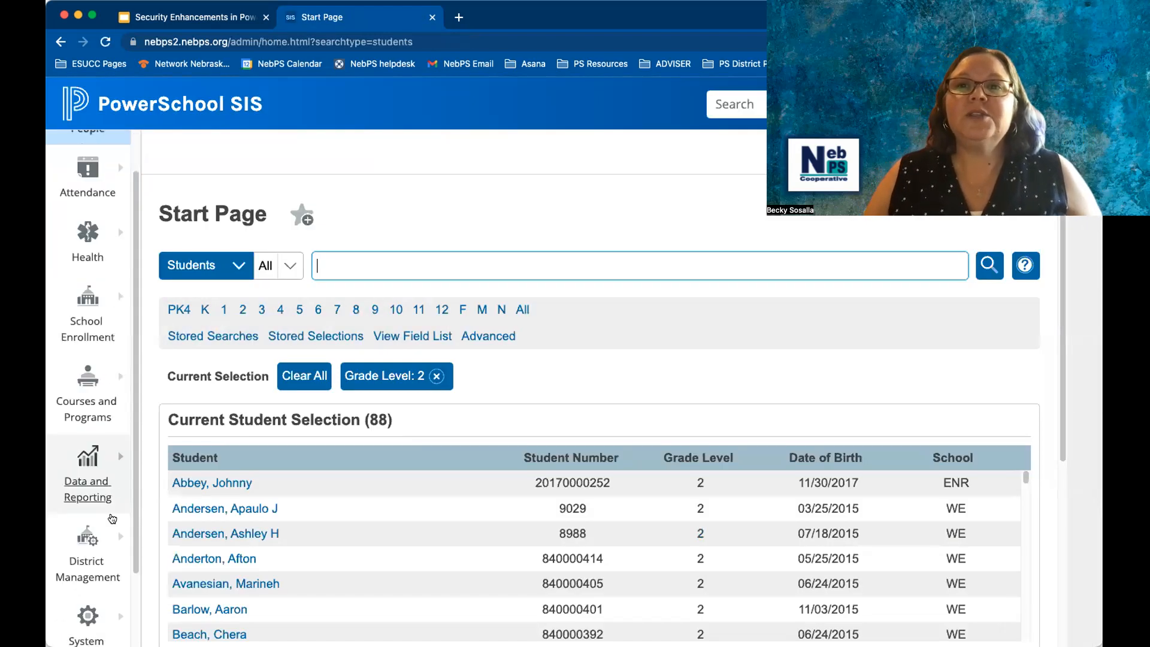
click(81, 565)
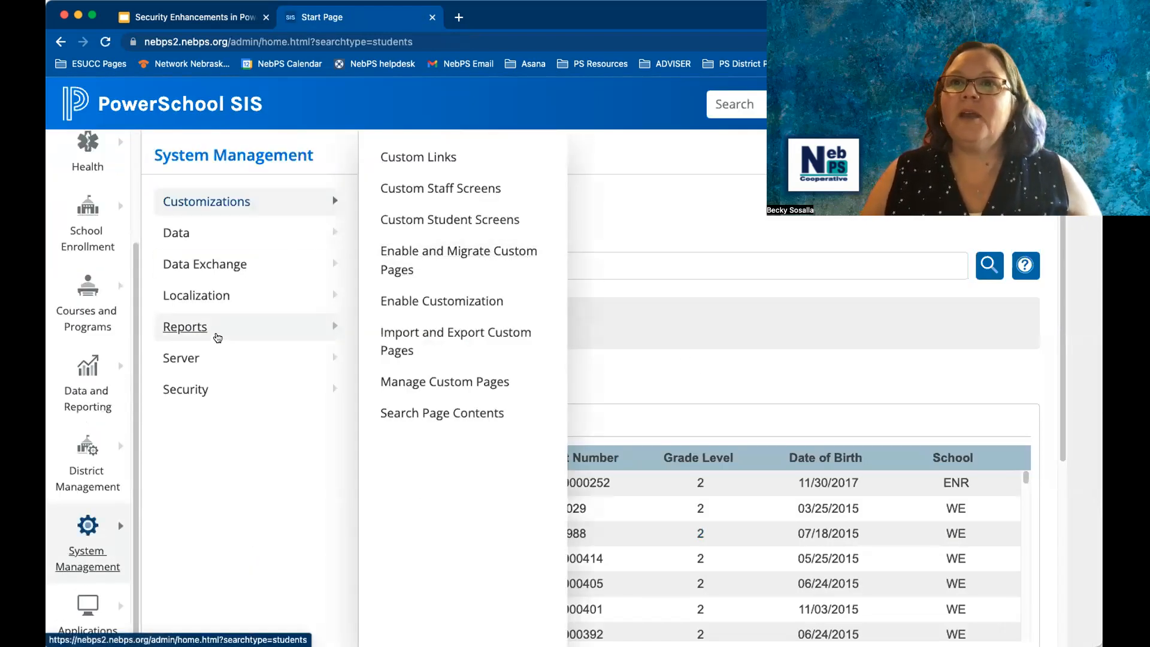
mouse_move(216, 334)
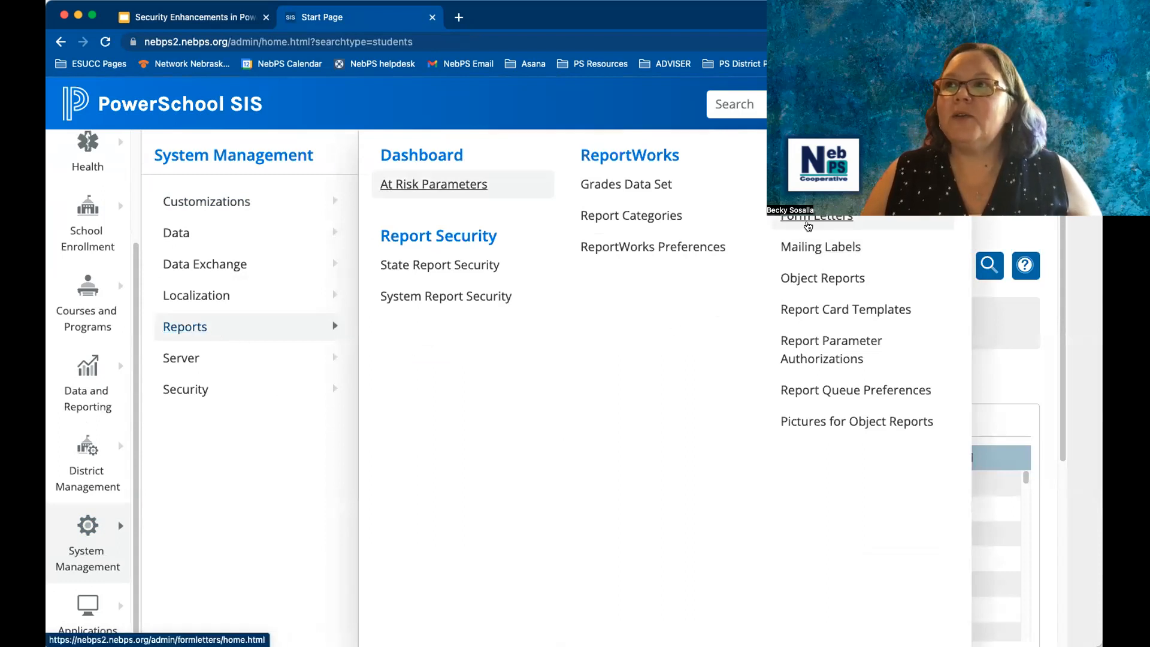
click(810, 221)
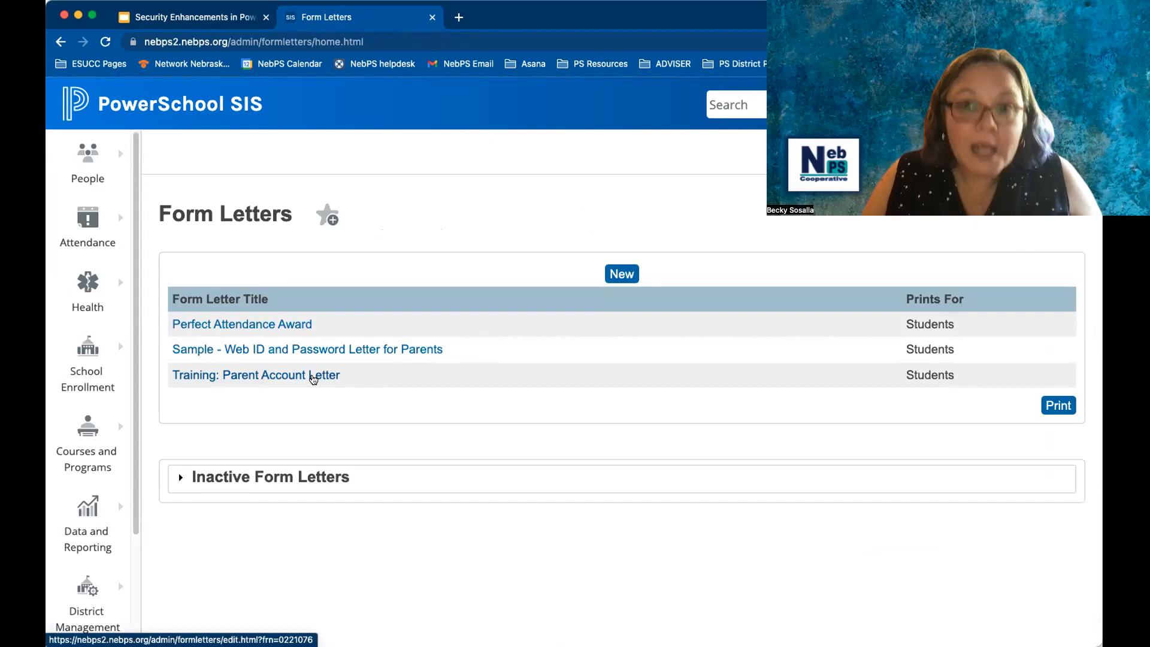
click(313, 377)
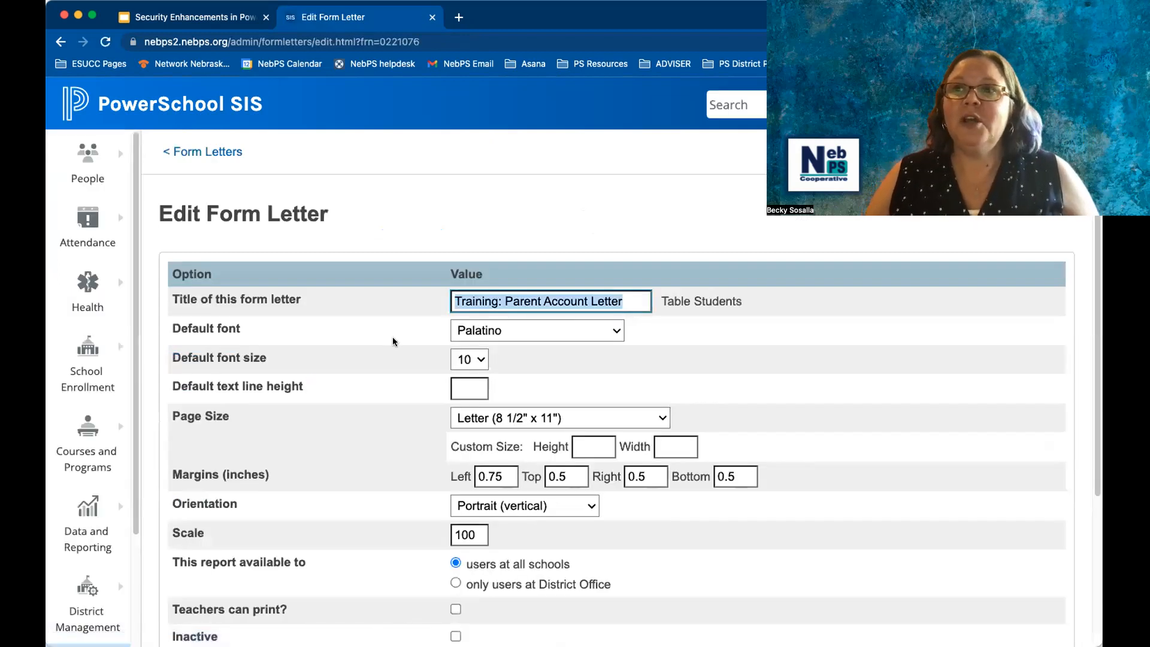
scroll(393, 342, down, 4)
click(193, 446)
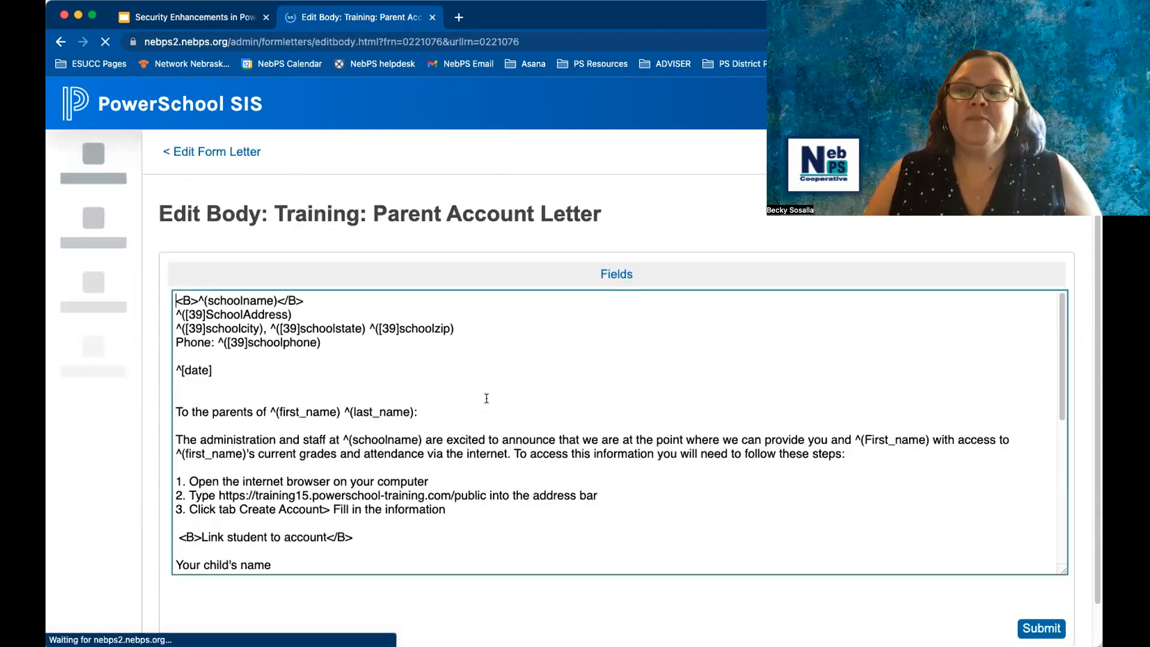
scroll(487, 407, down, 10)
drag(493, 495, 334, 495)
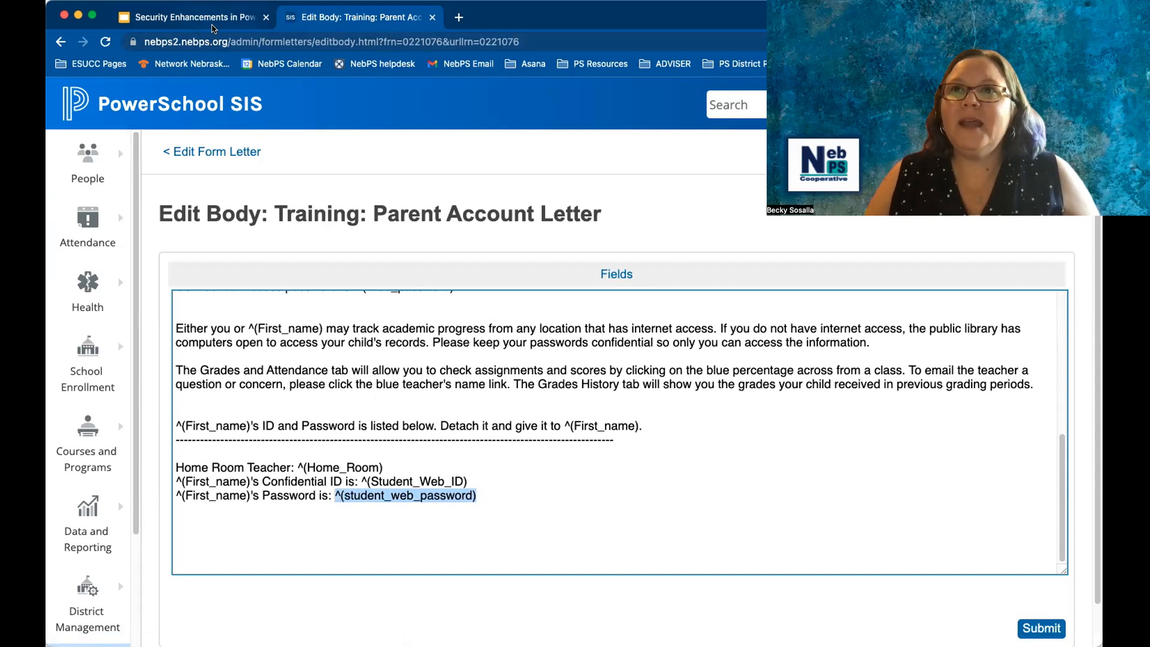
- Copy the student password formula code from slide 10 of the Security Enhancements presentation
click(224, 16)
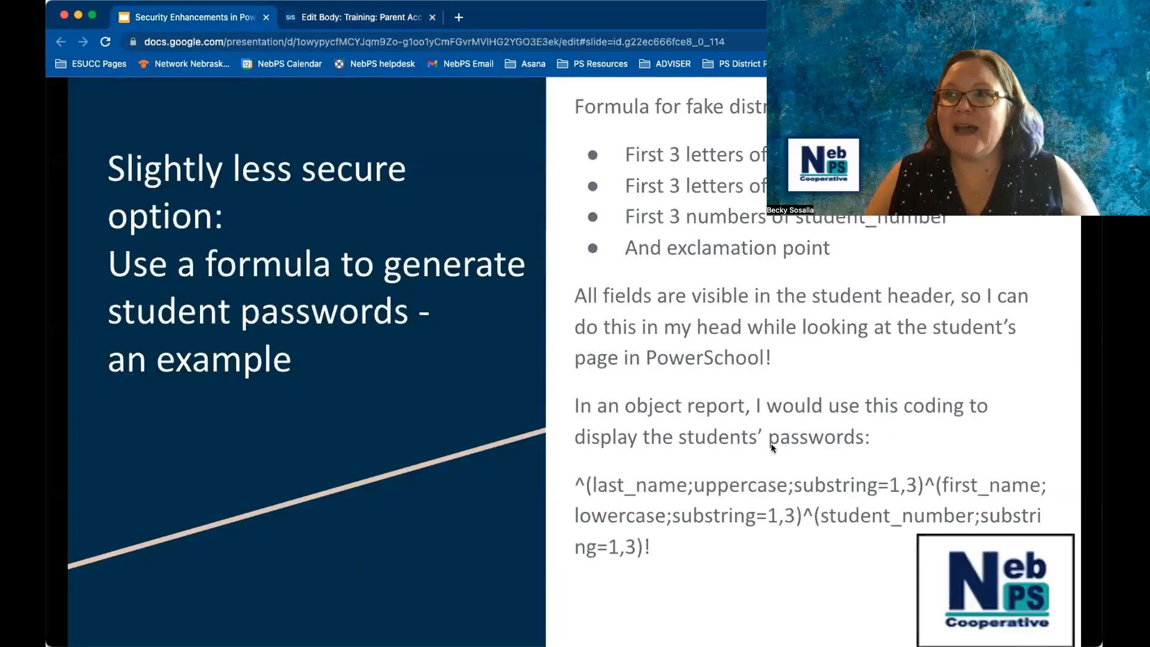
key(Right)
key(Escape)
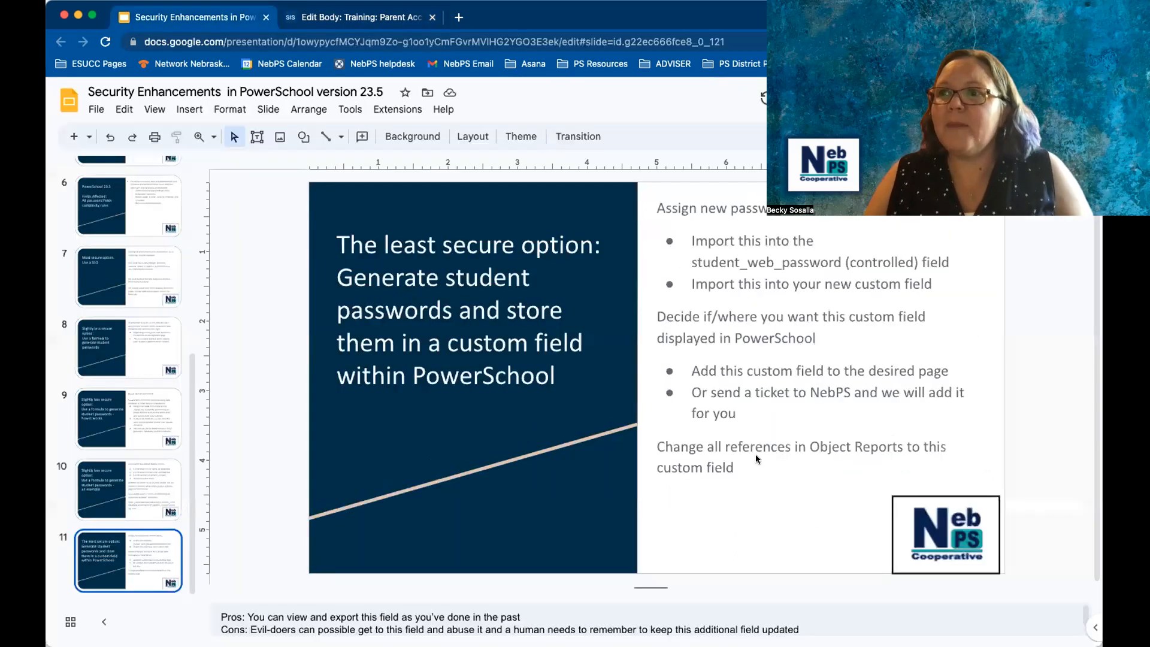
click(145, 499)
drag(718, 512, 650, 462)
key(super+c)
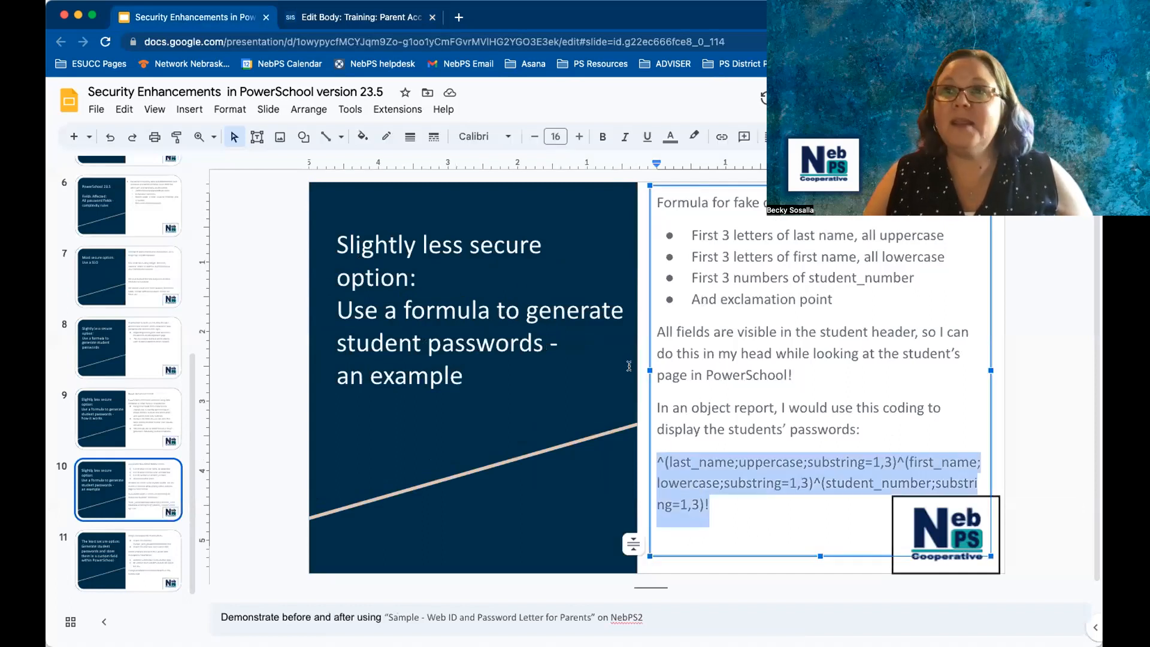
click(898, 98)
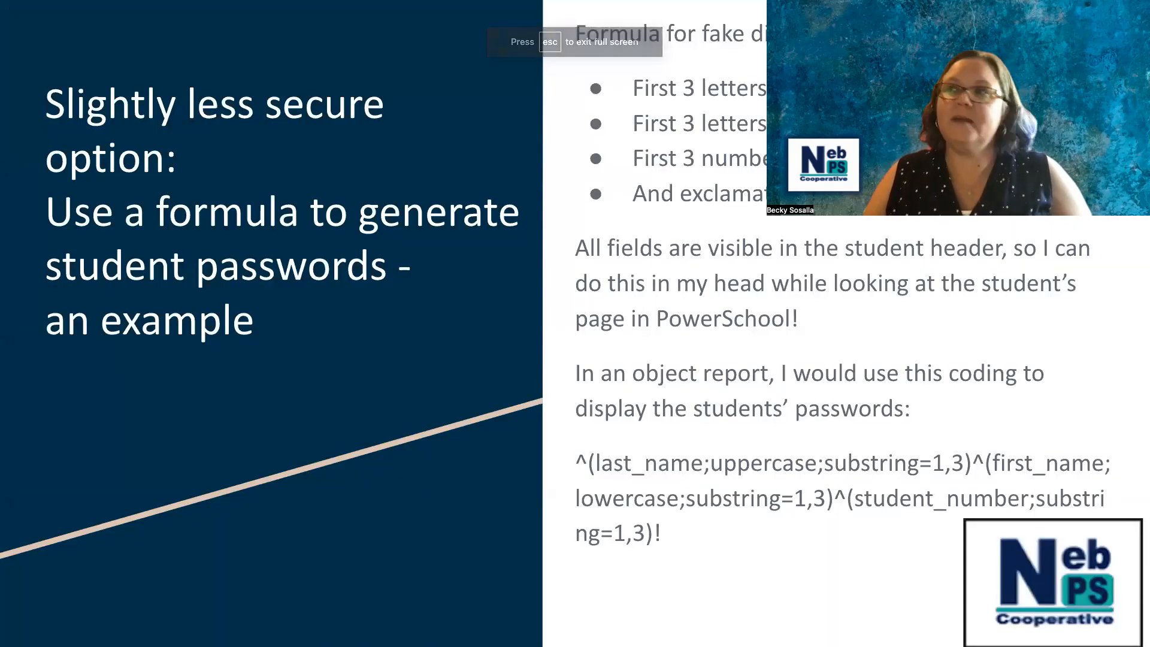
key(Escape)
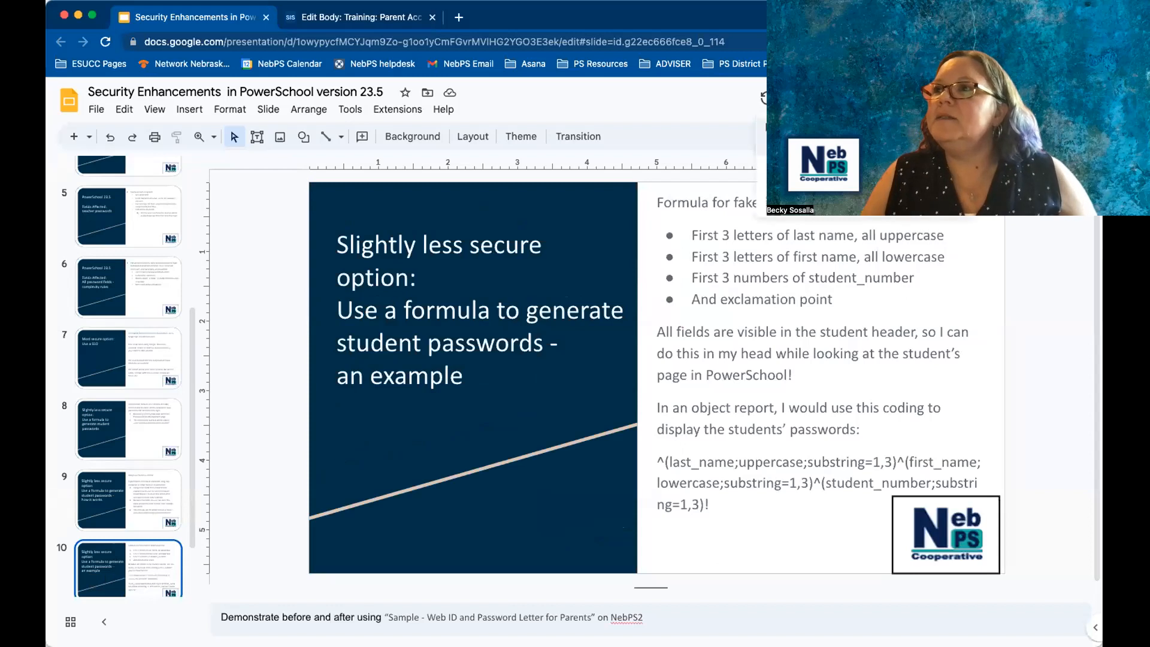
click(815, 135)
- Replace ^(student_web_password) in the letter body with ^(last_name;uppercase;substring=1,3)^(first_name;lowercase;substring=1,3)^(student_number;substring=1,3)! and submit the letter
click(401, 17)
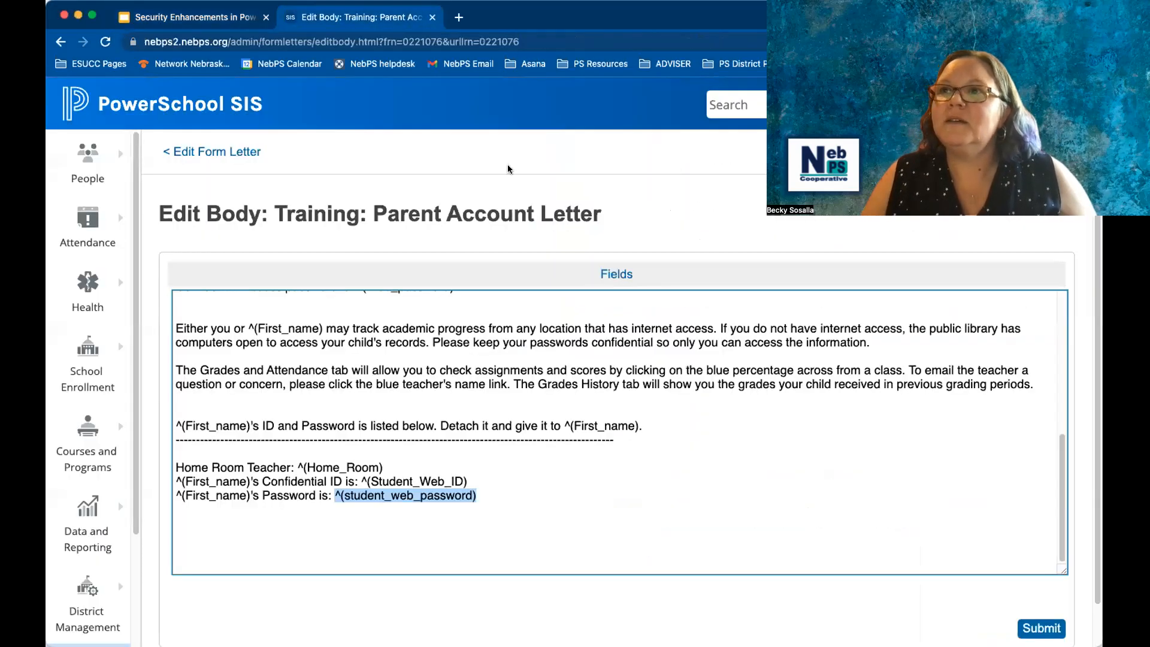
click(527, 496)
drag(521, 496, 334, 498)
key(super+v)
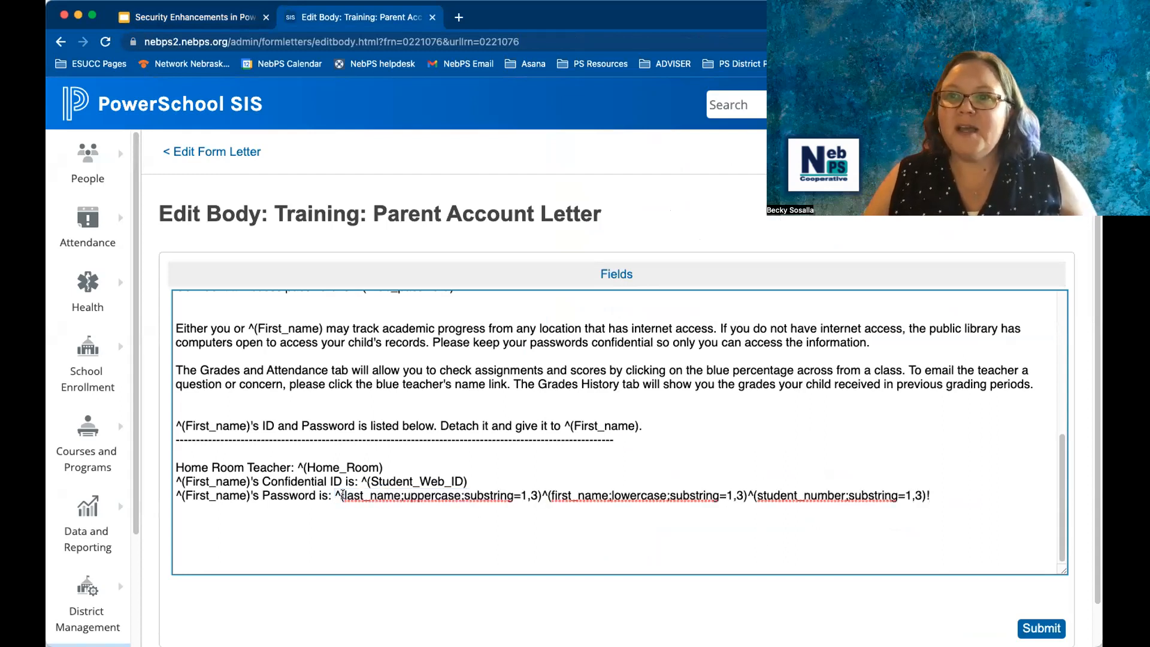
drag(338, 495, 920, 496)
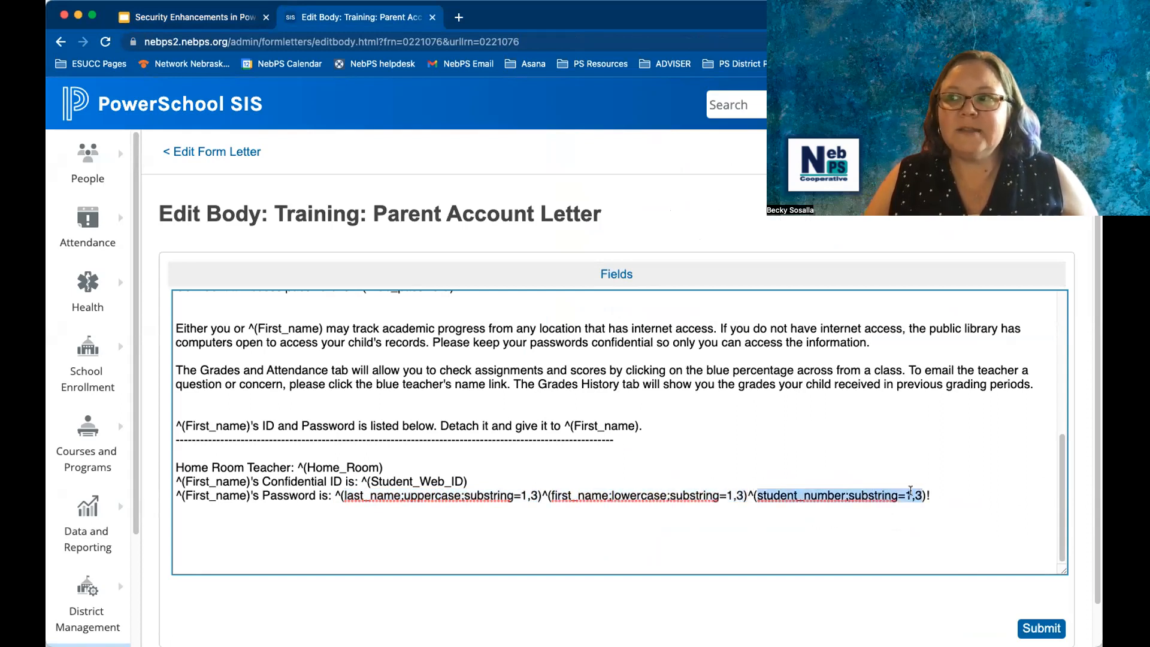
click(927, 495)
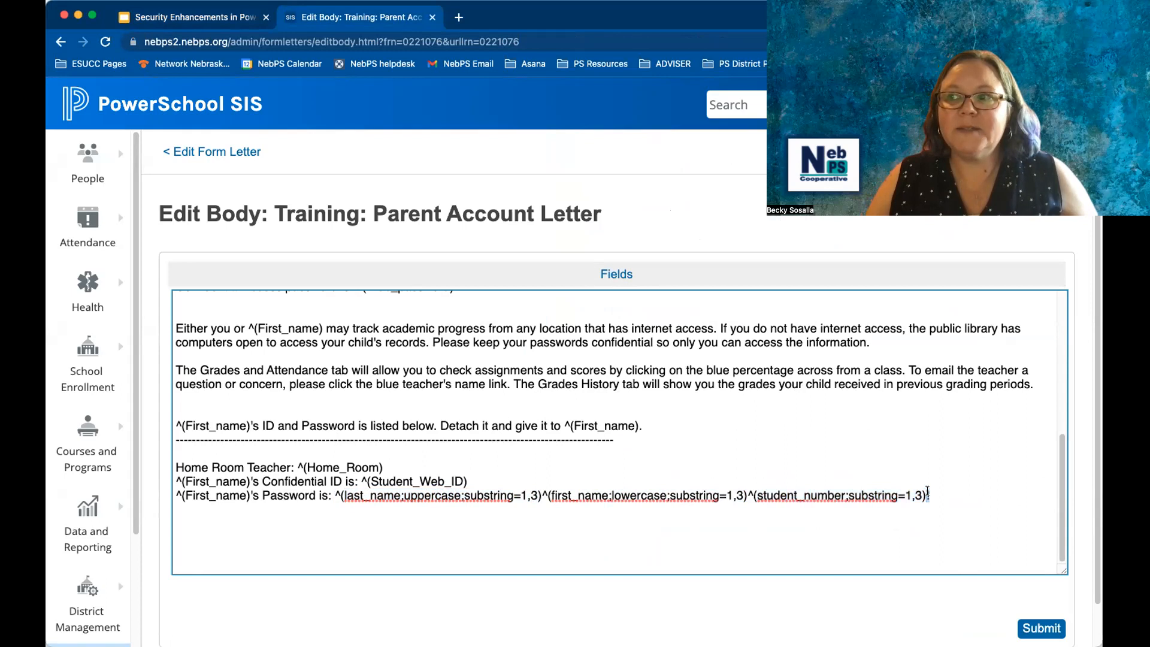
click(1029, 628)
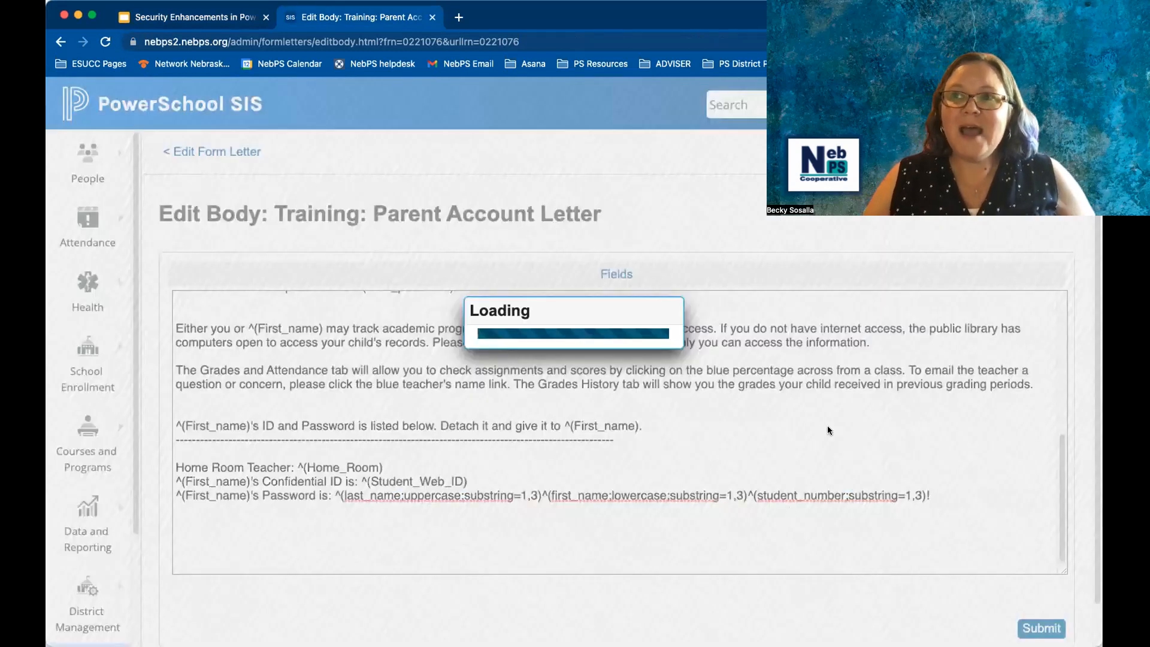
- Rerun the "Training: Parent Account Letter" job from the report queue with execution set to ASAP
click(1019, 151)
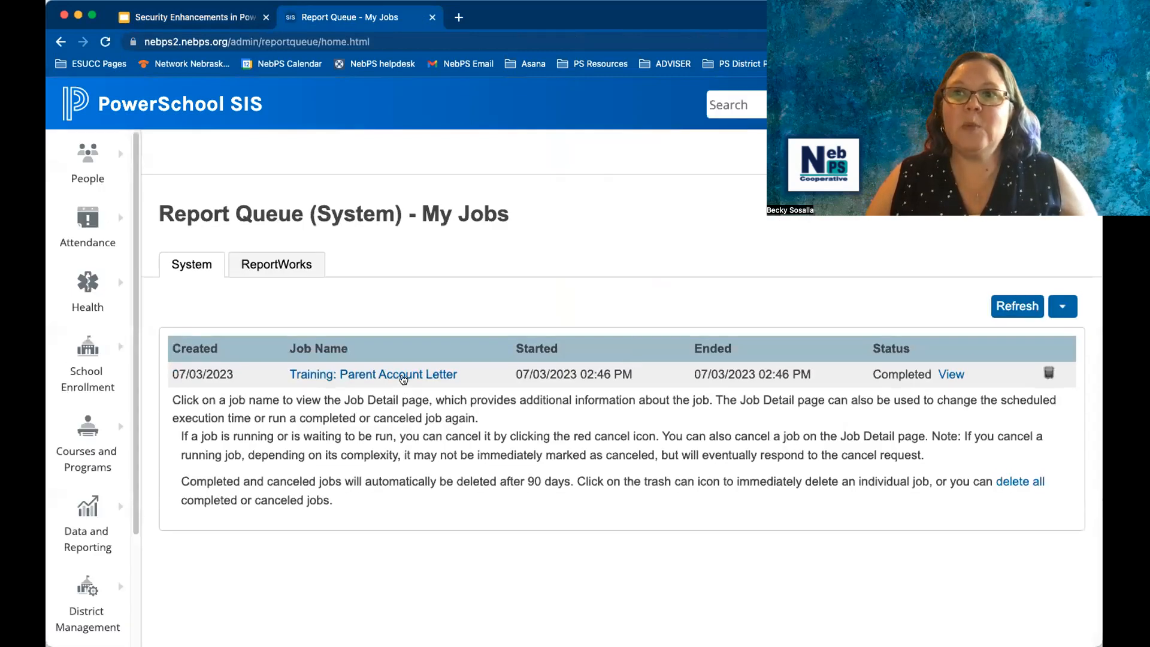
click(403, 375)
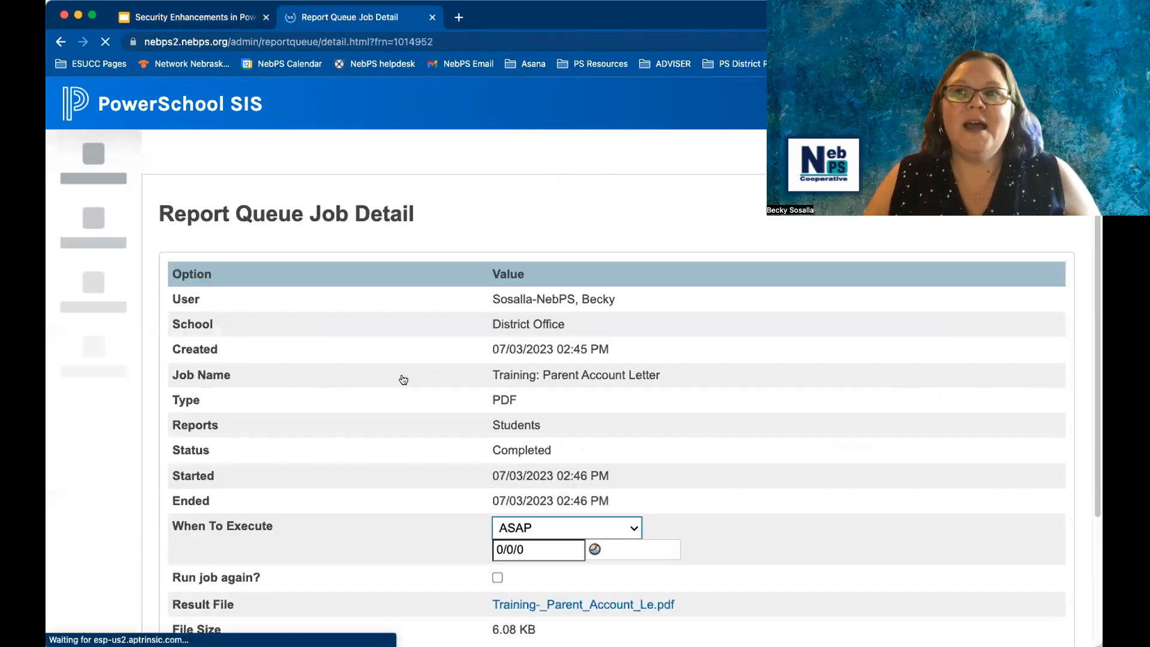
scroll(400, 380, down, 3)
click(471, 422)
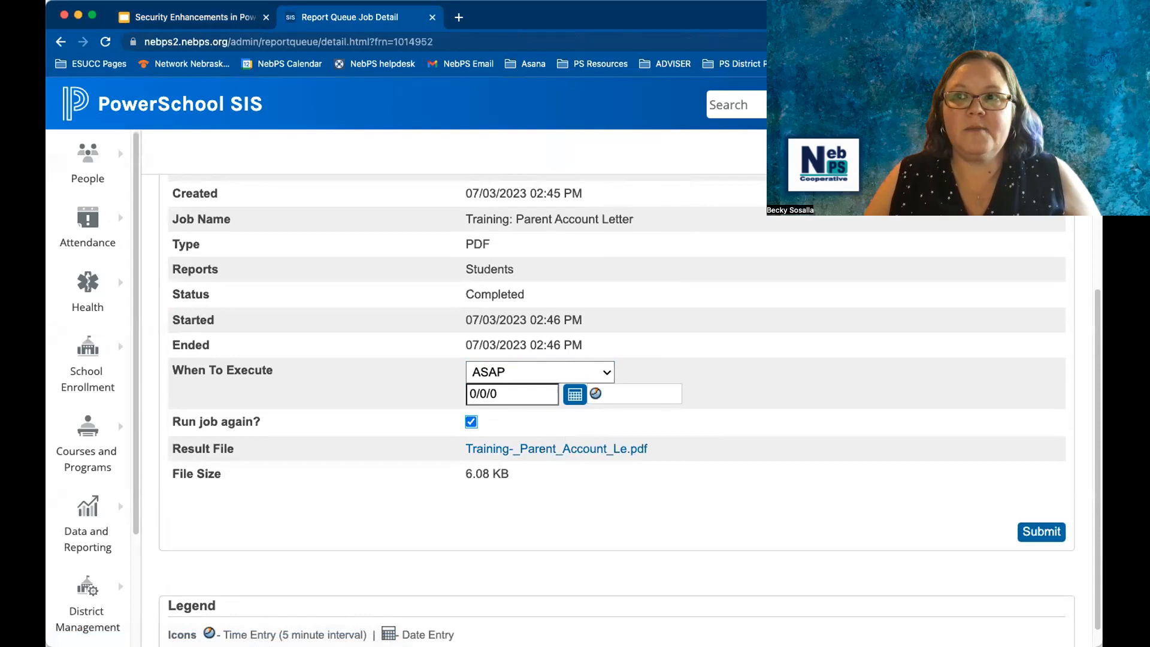
click(1048, 534)
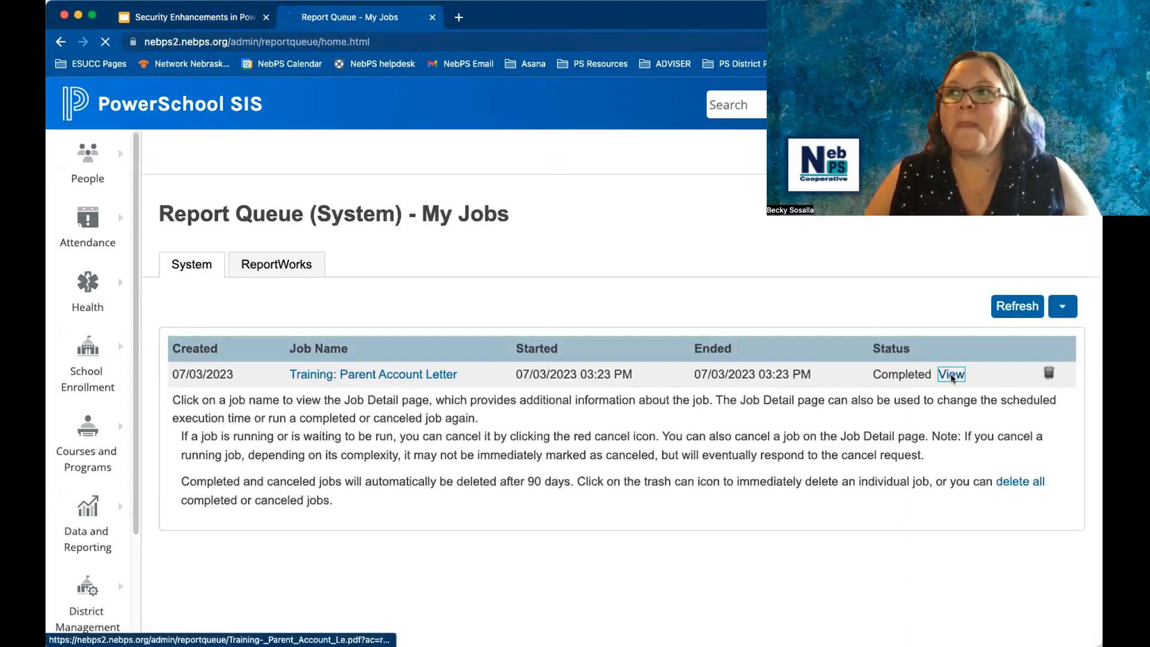
- View the completed "Training: Parent Account Letter" report and open its PDF in the desktop Acrobat application
click(952, 375)
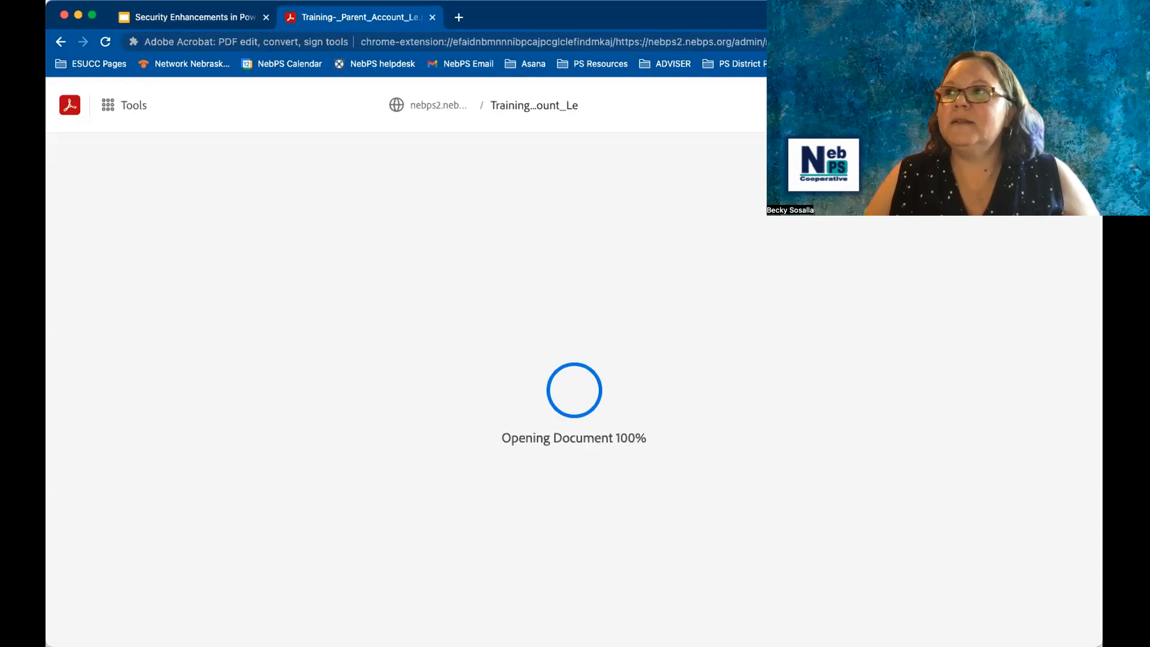
click(1024, 105)
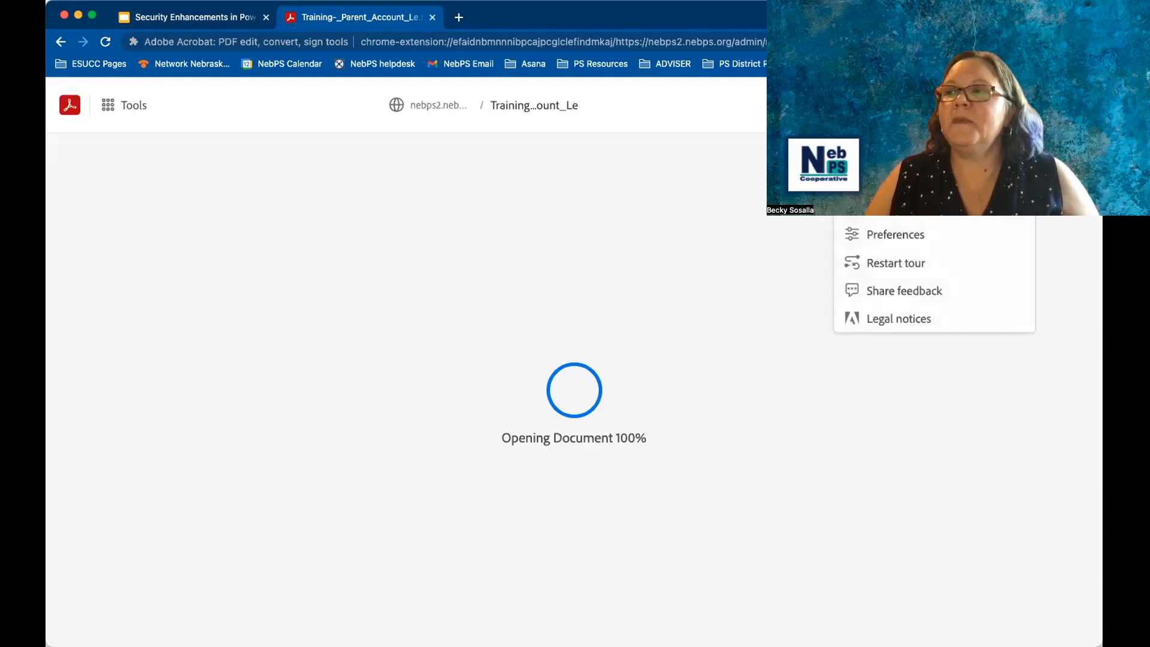
click(641, 226)
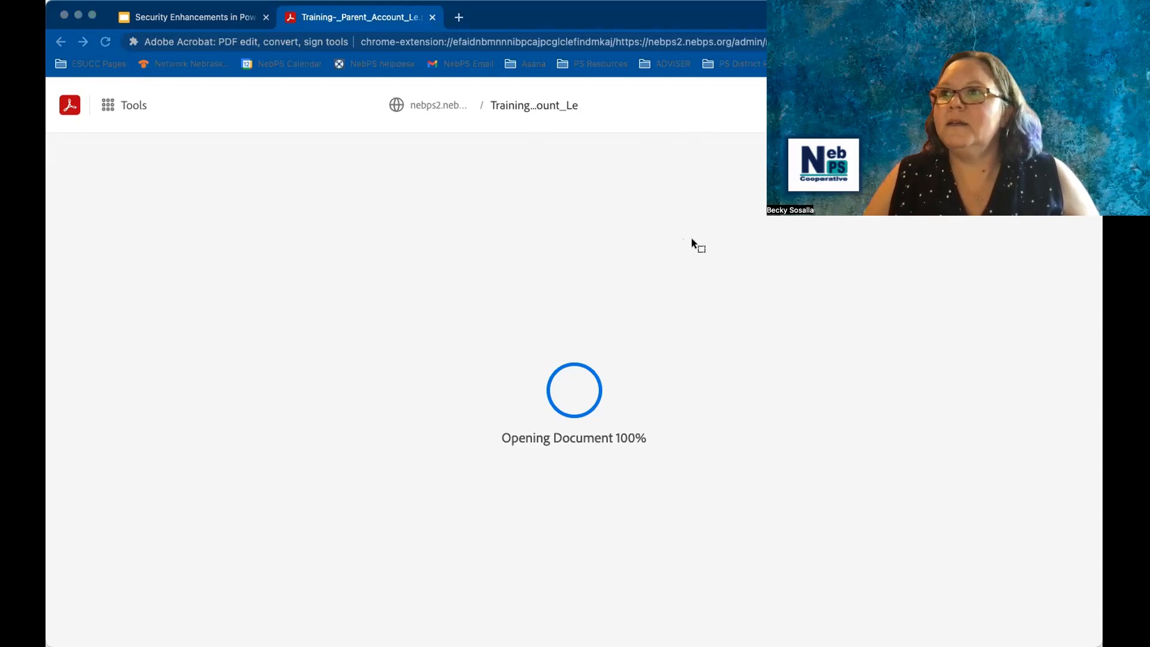
- Examine the formula-generated student password and the student ID block at the end of the letter, highlighting each
scroll(716, 473, down, 10)
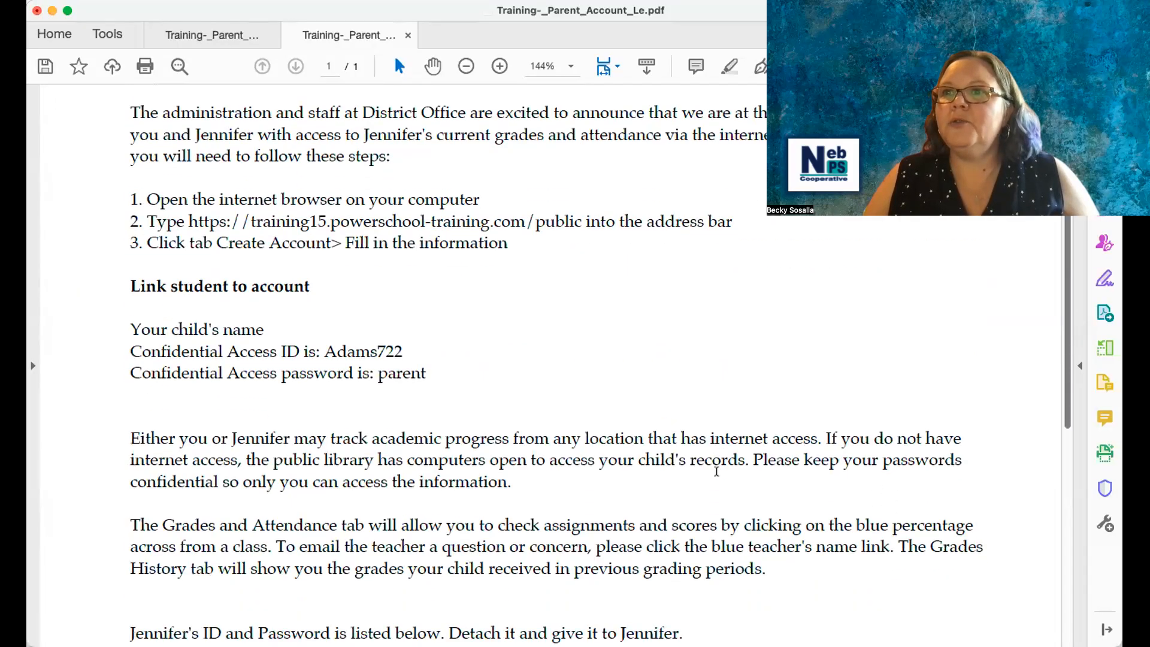
drag(406, 487, 296, 479)
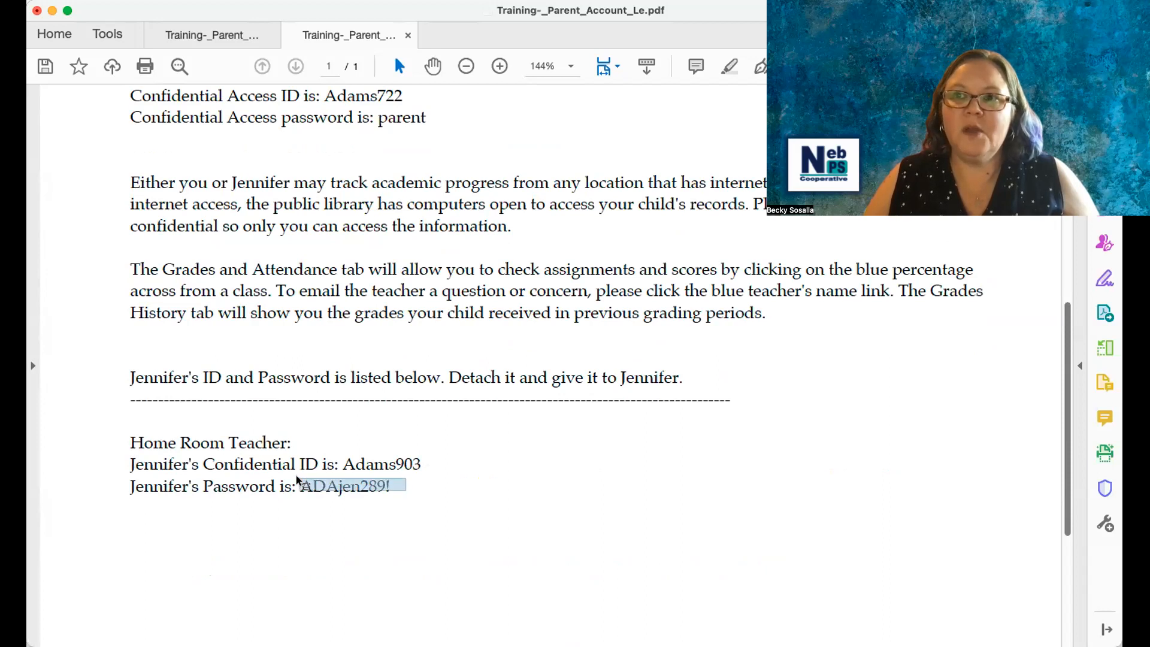
click(480, 536)
drag(459, 513, 117, 427)
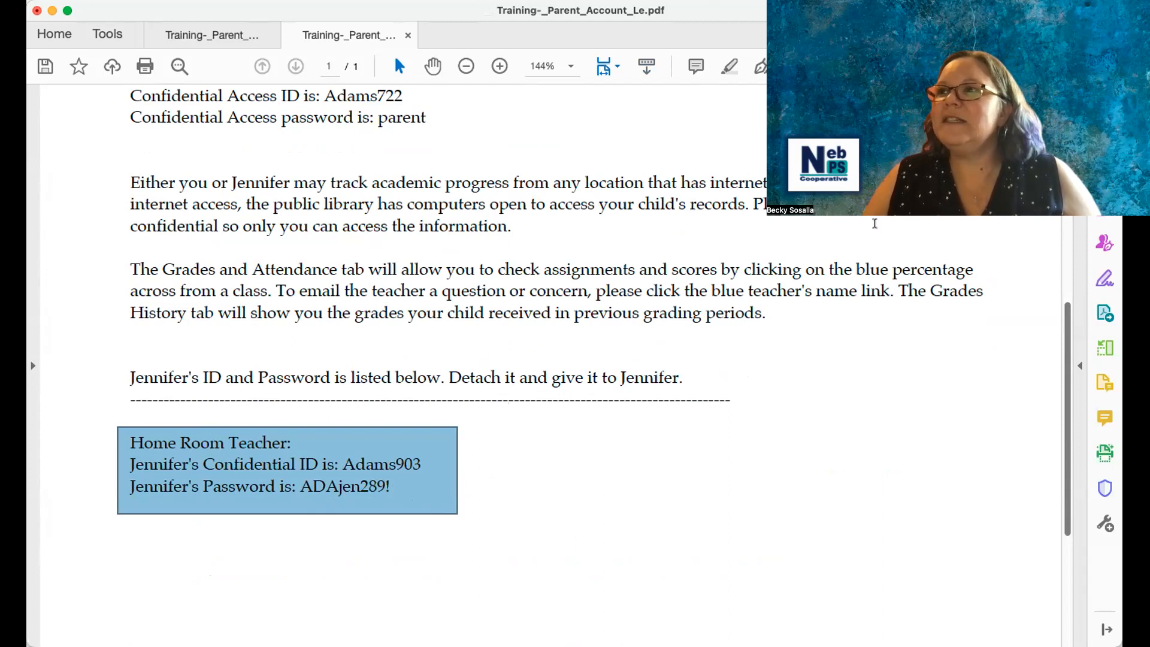
- Switch back to the Security Enhancements presentation in the browser and advance to the slide on storing student passwords in a custom field
key(super+Tab)
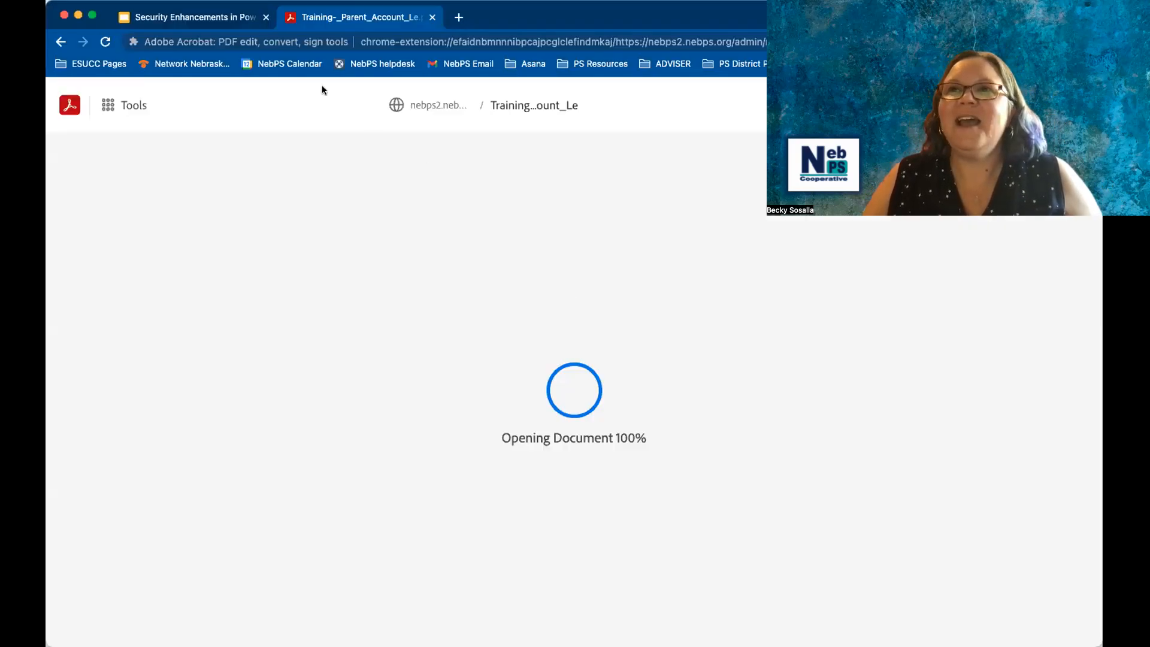
click(217, 21)
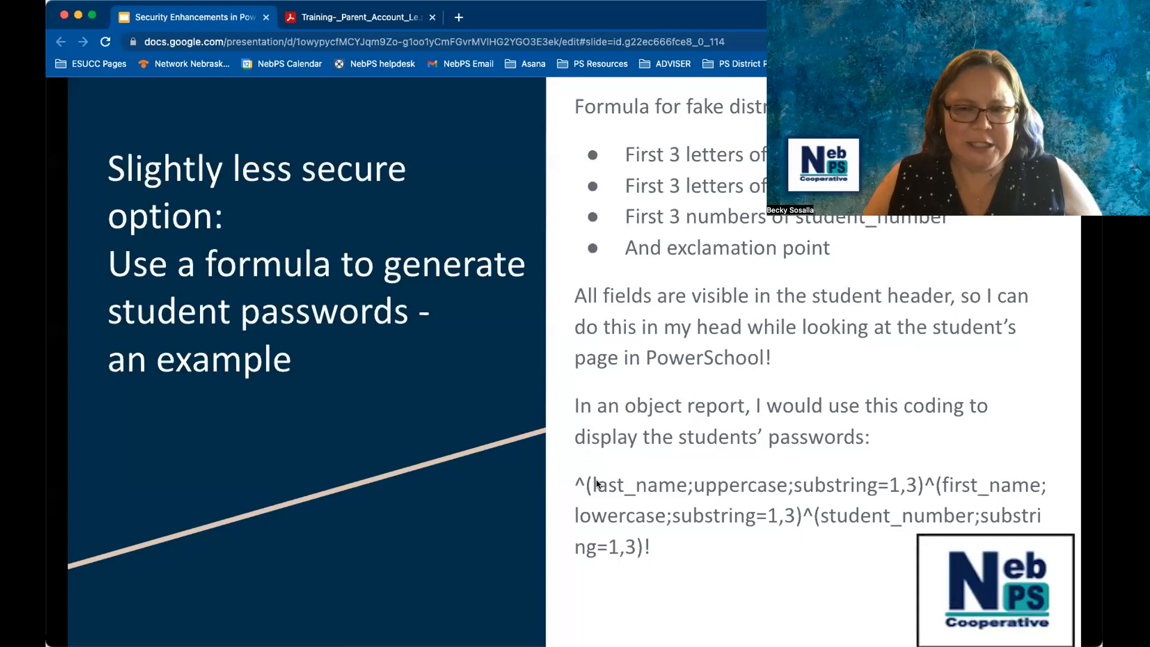
click(508, 481)
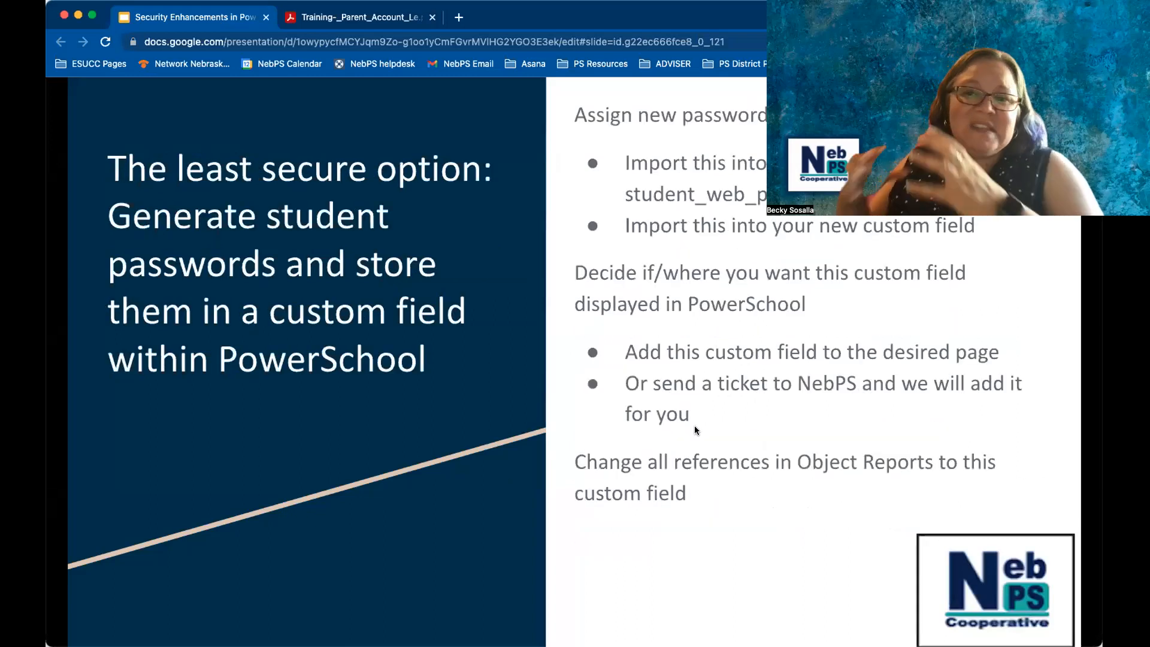